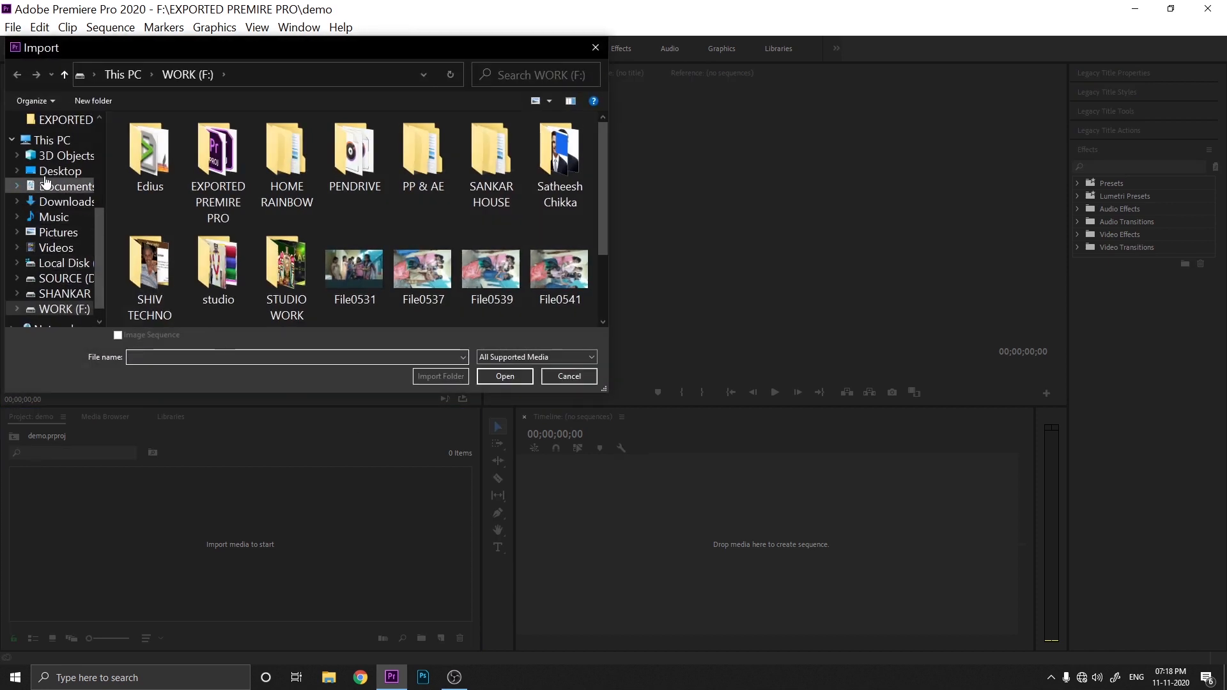
Step: Import the video VID_20201111_183149 from the Desktop into the project
{"action": "left_click", "coordinate": [60, 171]}
{"action": "left_click", "coordinate": [501, 172]}
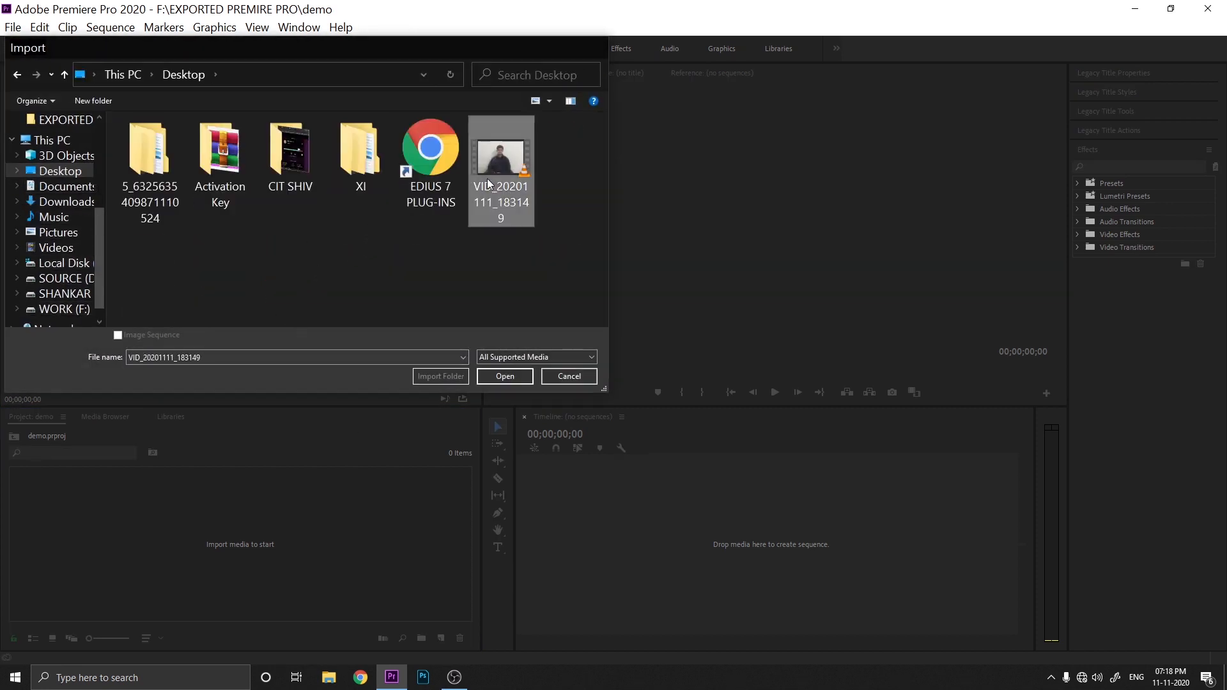
{"action": "left_click", "coordinate": [517, 376]}
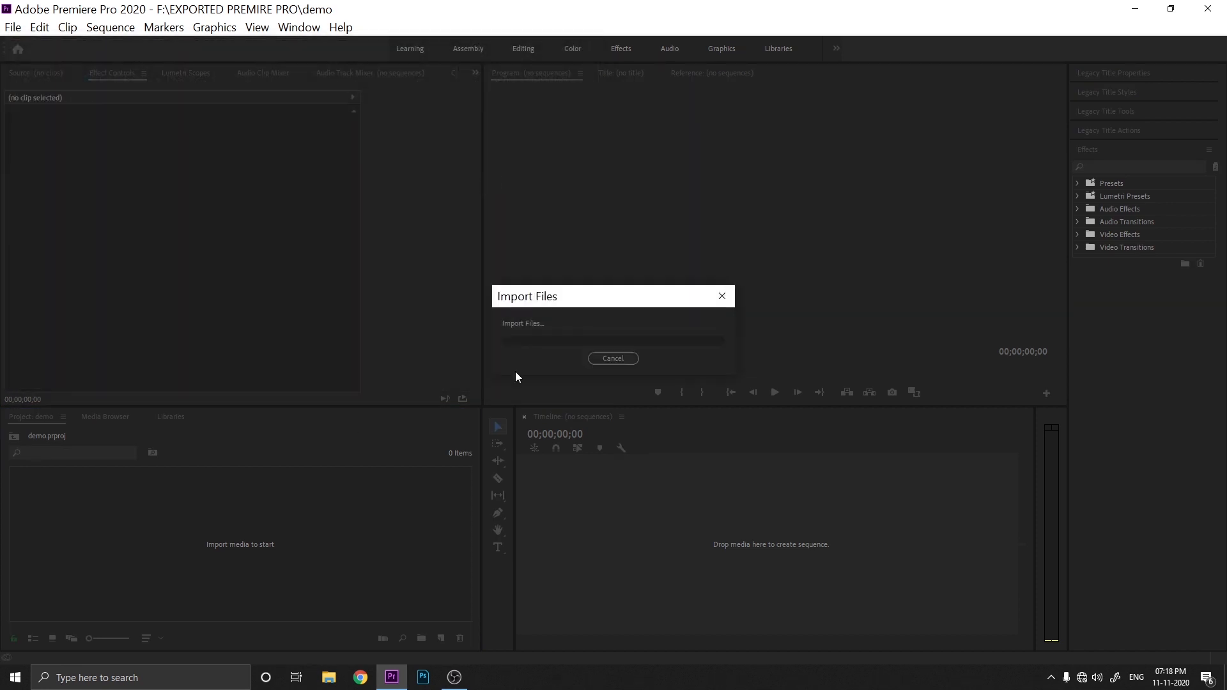
{"action": "left_click", "coordinate": [388, 547]}
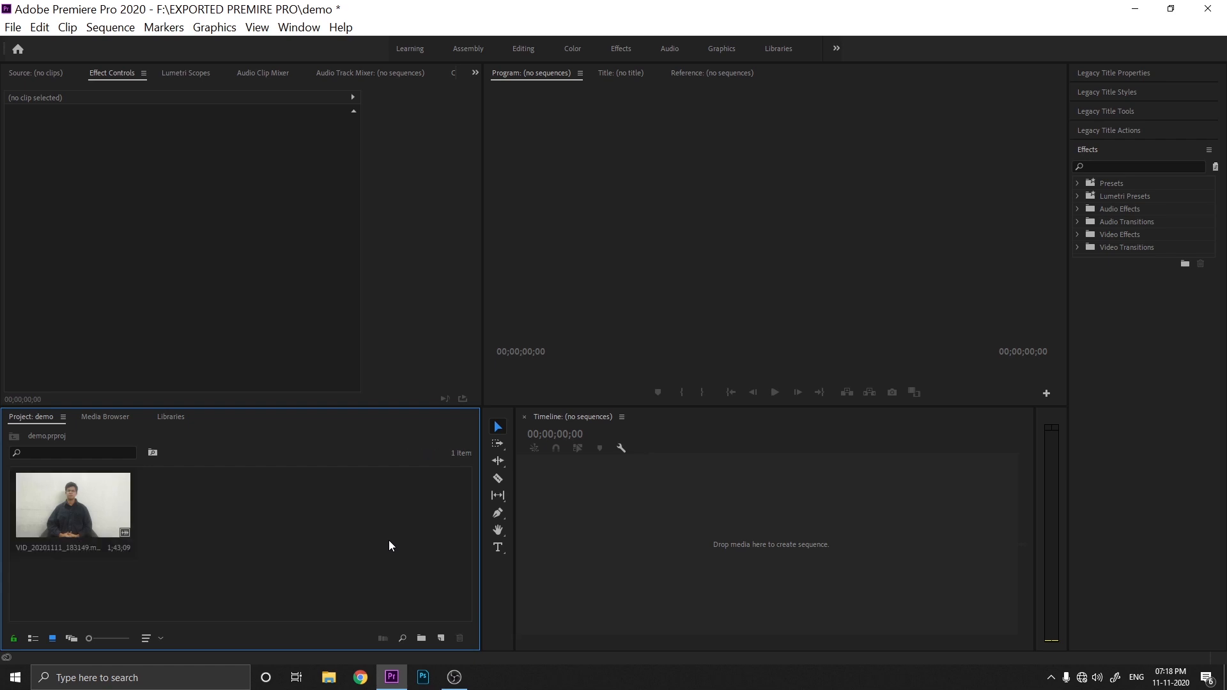
Step: Preview the imported video in the source monitor and return its playhead to the start
{"action": "double_click", "coordinate": [93, 515]}
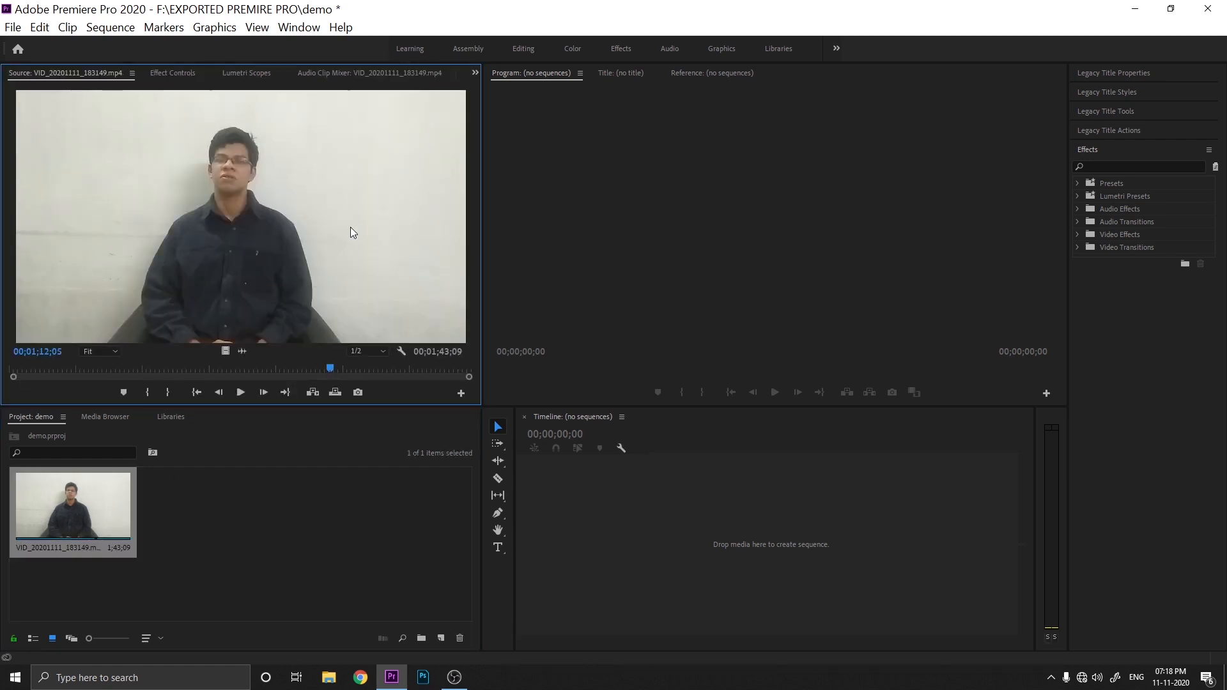
{"action": "left_click_drag", "start_coordinate": [237, 375], "coordinate": [14, 375]}
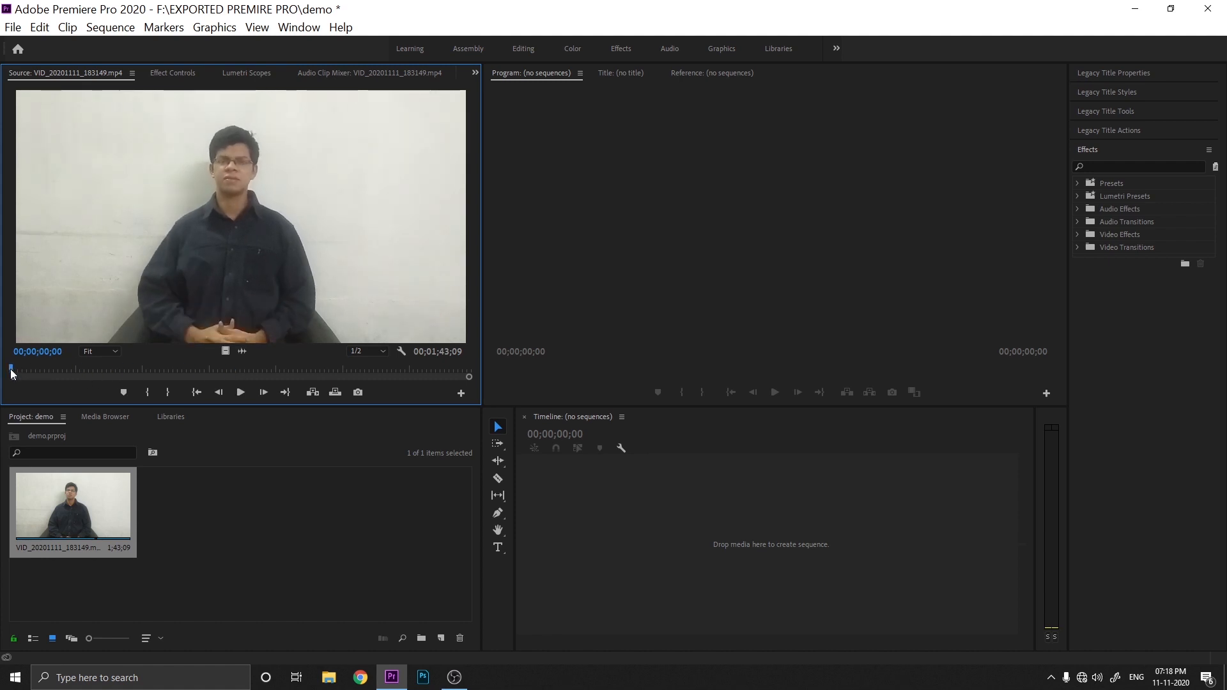
{"action": "left_click", "coordinate": [198, 532]}
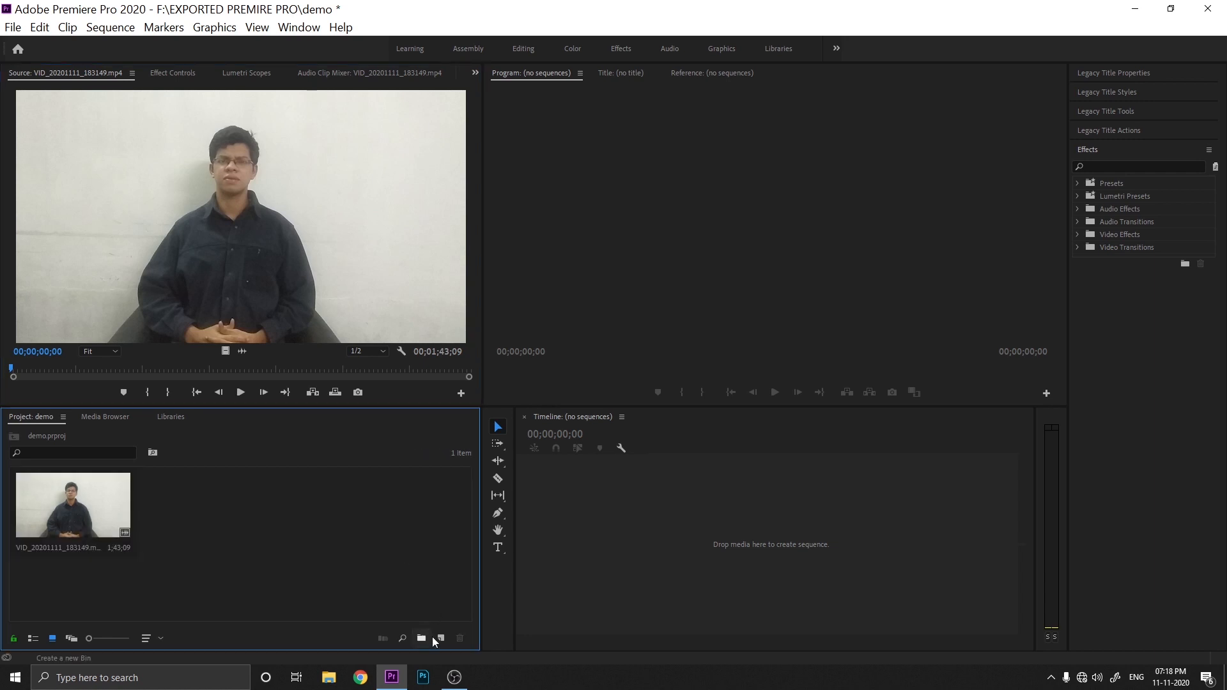
Step: Create a new sequence named demo with the custom SHIV TECHNO preset
{"action": "left_click", "coordinate": [440, 637]}
{"action": "left_click", "coordinate": [474, 468]}
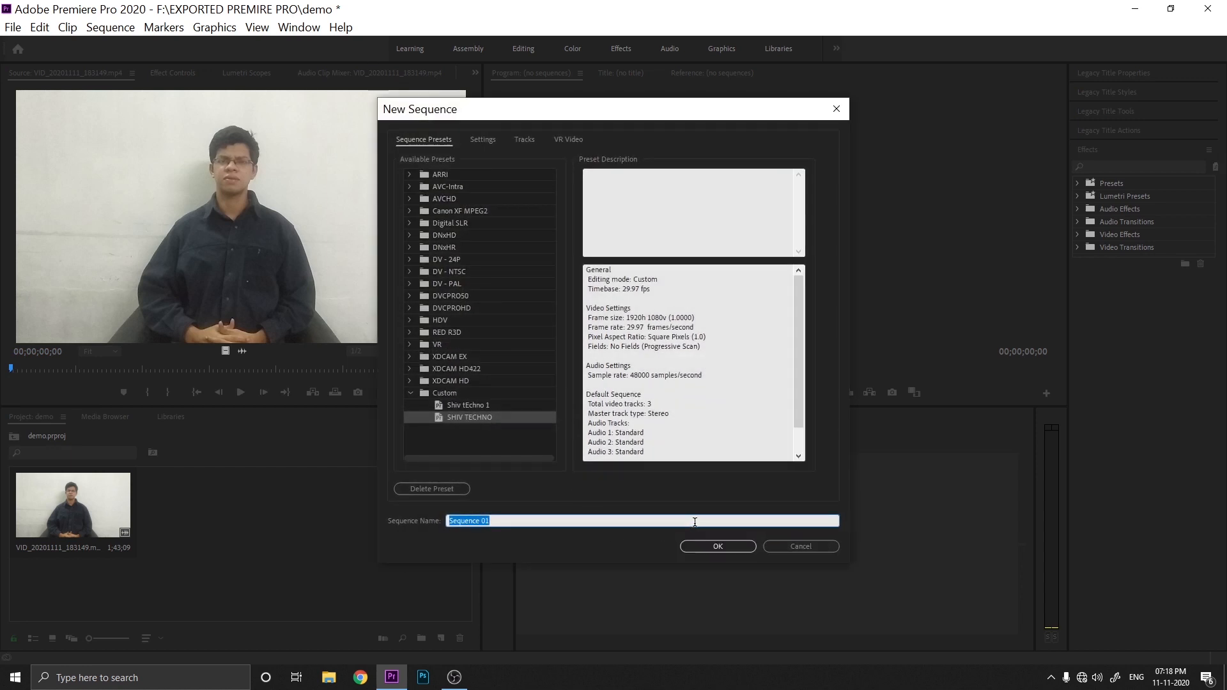
{"action": "type", "text": "demo"}
{"action": "key", "text": "Return"}
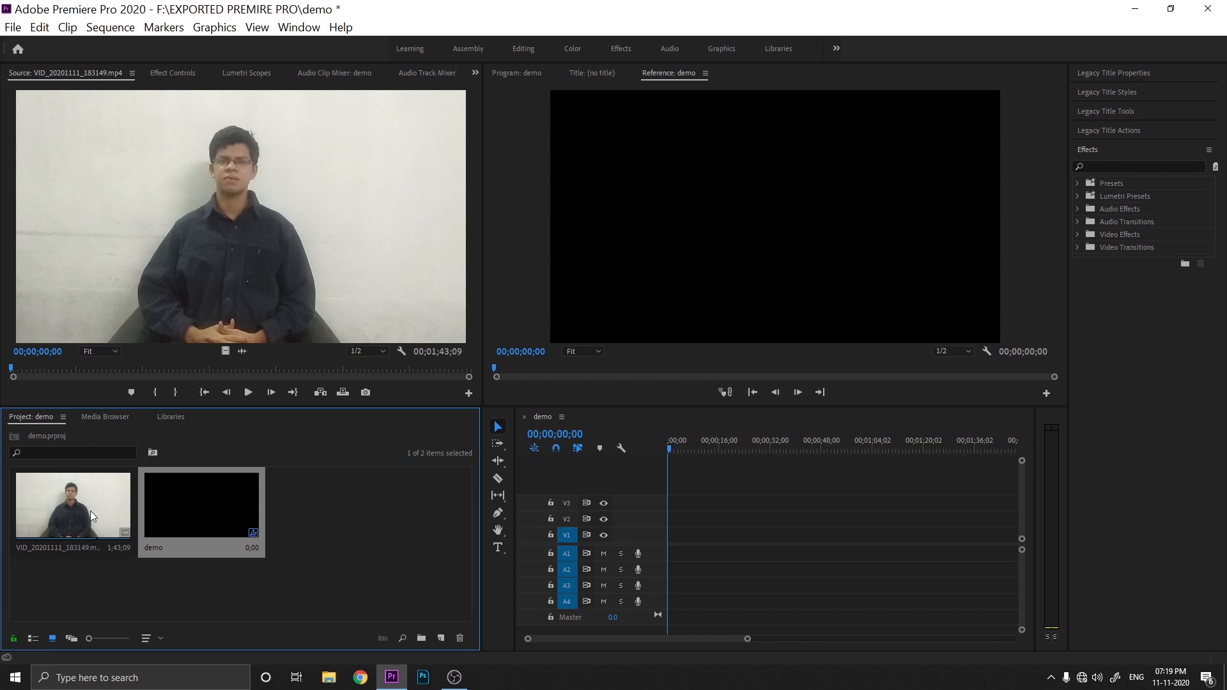
Step: Place the imported video at the start of track V1 in the demo sequence, keeping the existing sequence settings
{"action": "left_click_drag", "start_coordinate": [90, 511], "coordinate": [673, 535]}
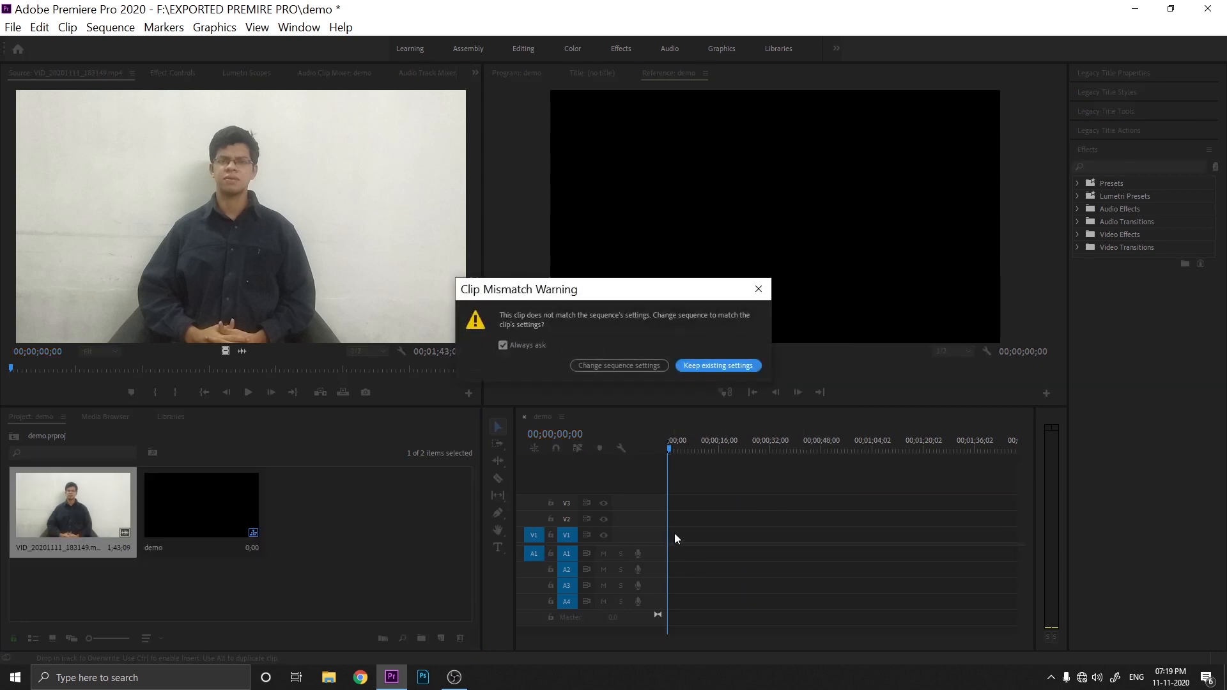
{"action": "left_click", "coordinate": [731, 359]}
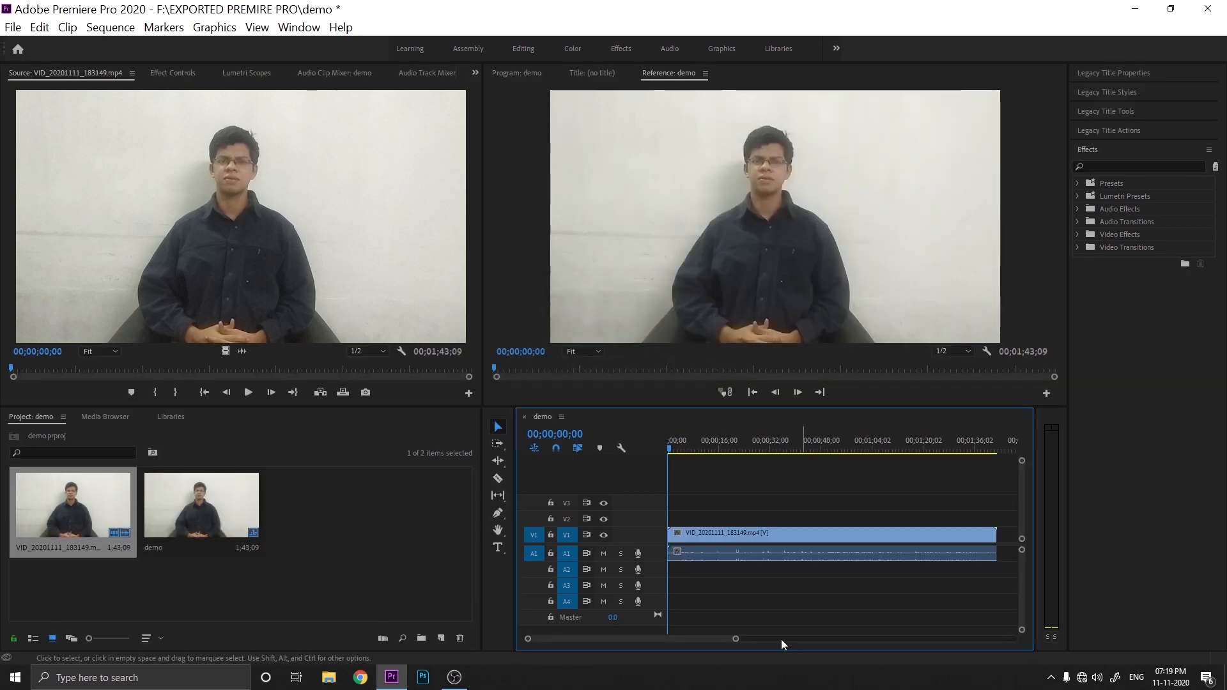
Step: Close the four Legacy Title panels and extend the Effects panel down to fill the freed space
{"action": "left_click", "coordinate": [1208, 77]}
{"action": "left_click", "coordinate": [1208, 74]}
{"action": "left_click", "coordinate": [1165, 78]}
{"action": "left_click", "coordinate": [1209, 74]}
{"action": "left_click", "coordinate": [1177, 80]}
{"action": "left_click_drag", "start_coordinate": [1156, 195], "coordinate": [1150, 636]}
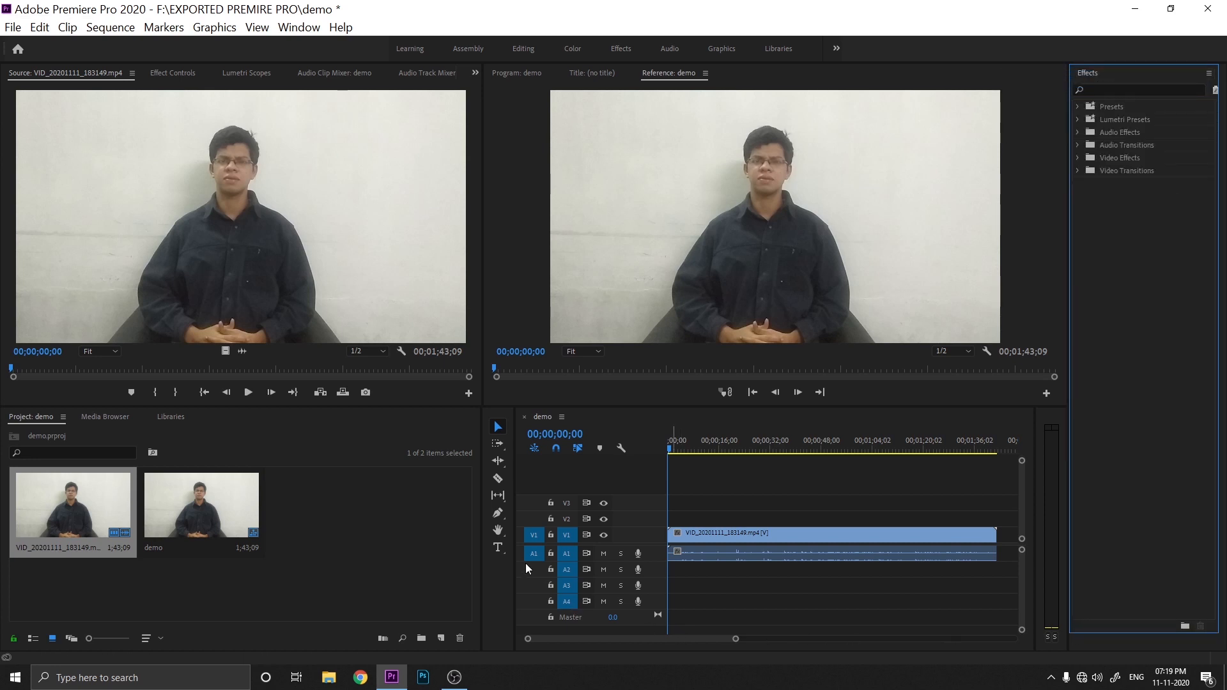
Step: Widen the timeline area by narrowing the project area, and zoom in on the timeline clip
{"action": "left_click_drag", "start_coordinate": [514, 579], "coordinate": [311, 579]}
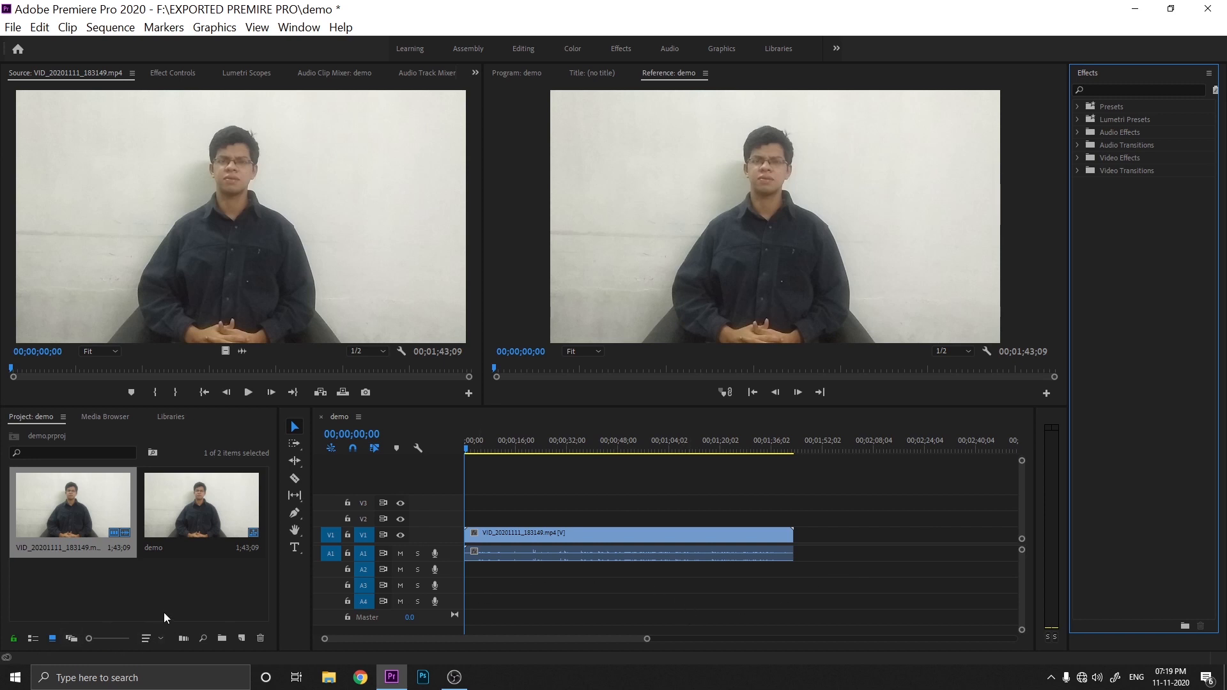
{"action": "left_click_drag", "start_coordinate": [646, 639], "coordinate": [517, 639]}
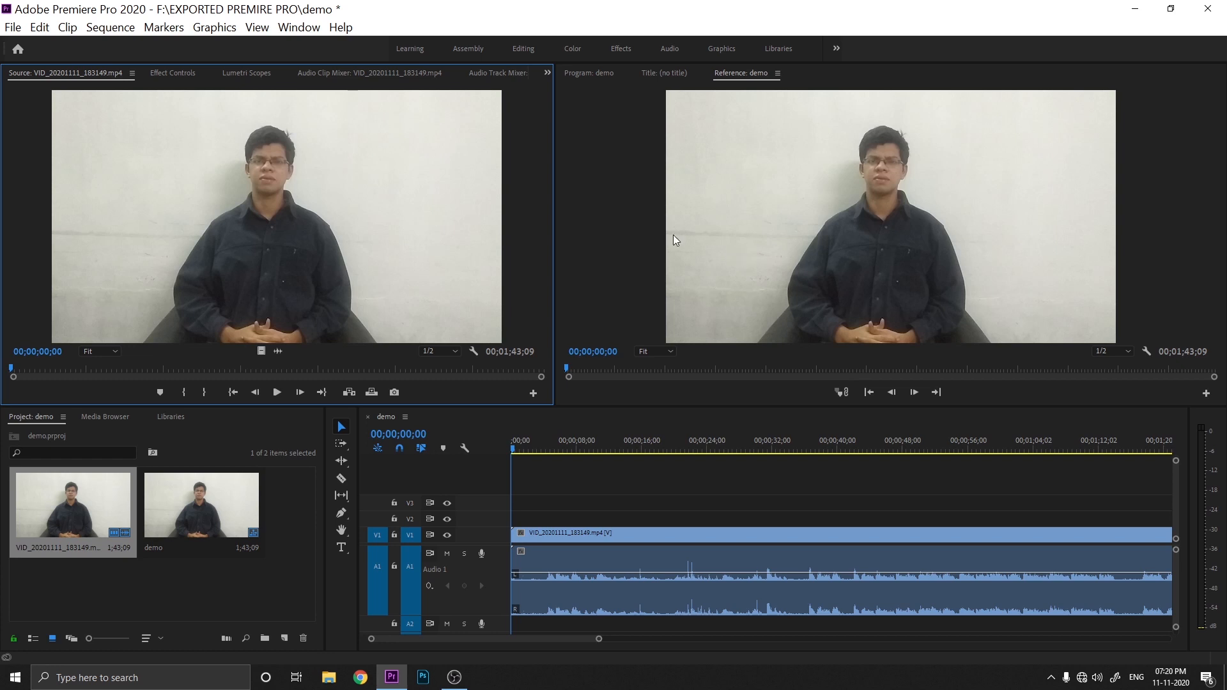
Step: Bring back the Effects panel and extend its height
{"action": "left_click", "coordinate": [299, 27]}
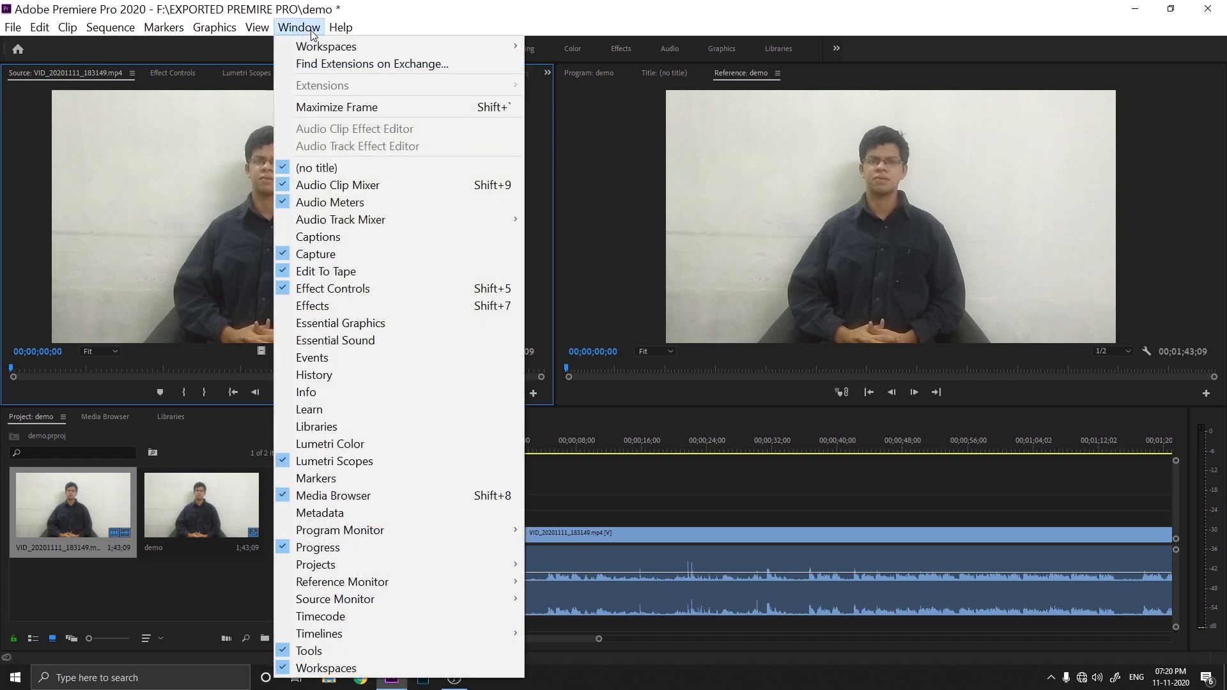
{"action": "left_click", "coordinate": [490, 305]}
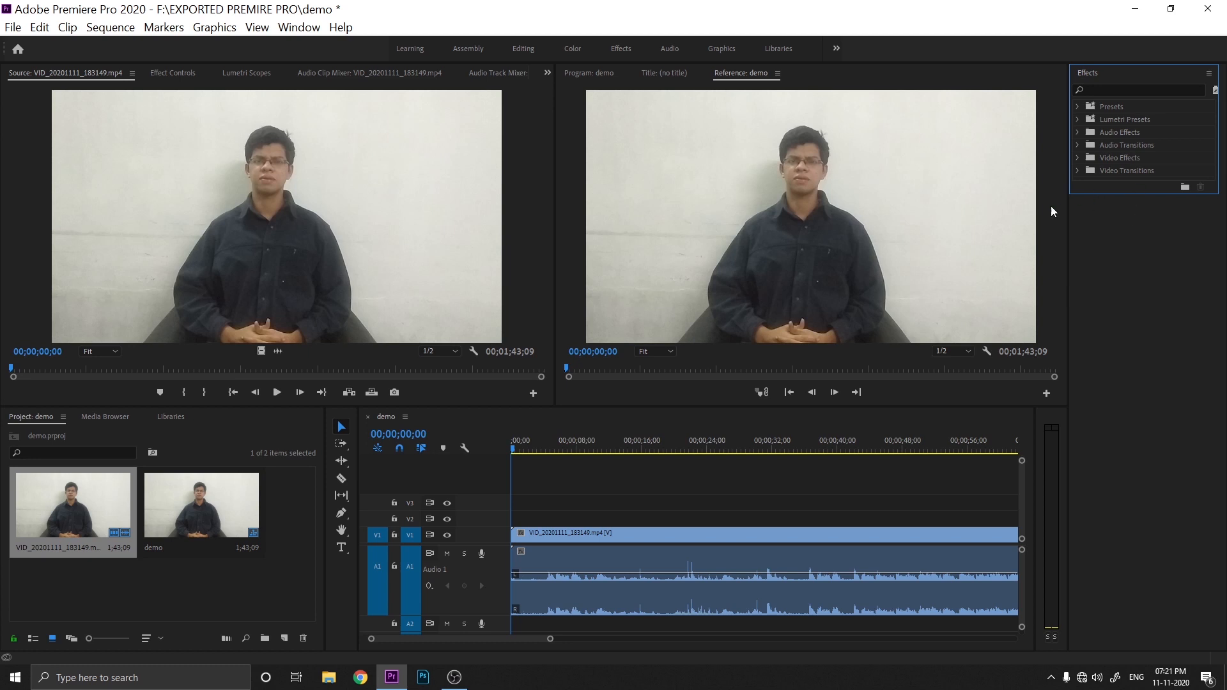
{"action": "left_click_drag", "start_coordinate": [1124, 193], "coordinate": [1131, 571]}
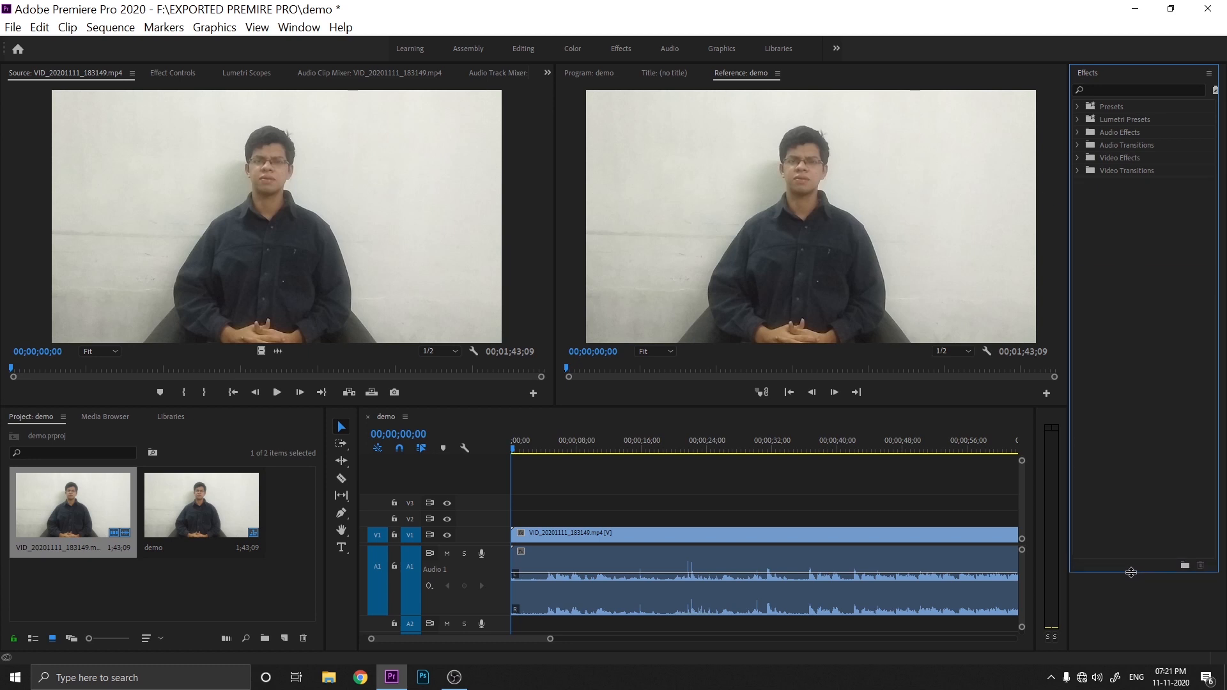
Step: Apply the Lumetri Color effect from the Color Correction video effects to the clip on track V1
{"action": "left_click", "coordinate": [1078, 158]}
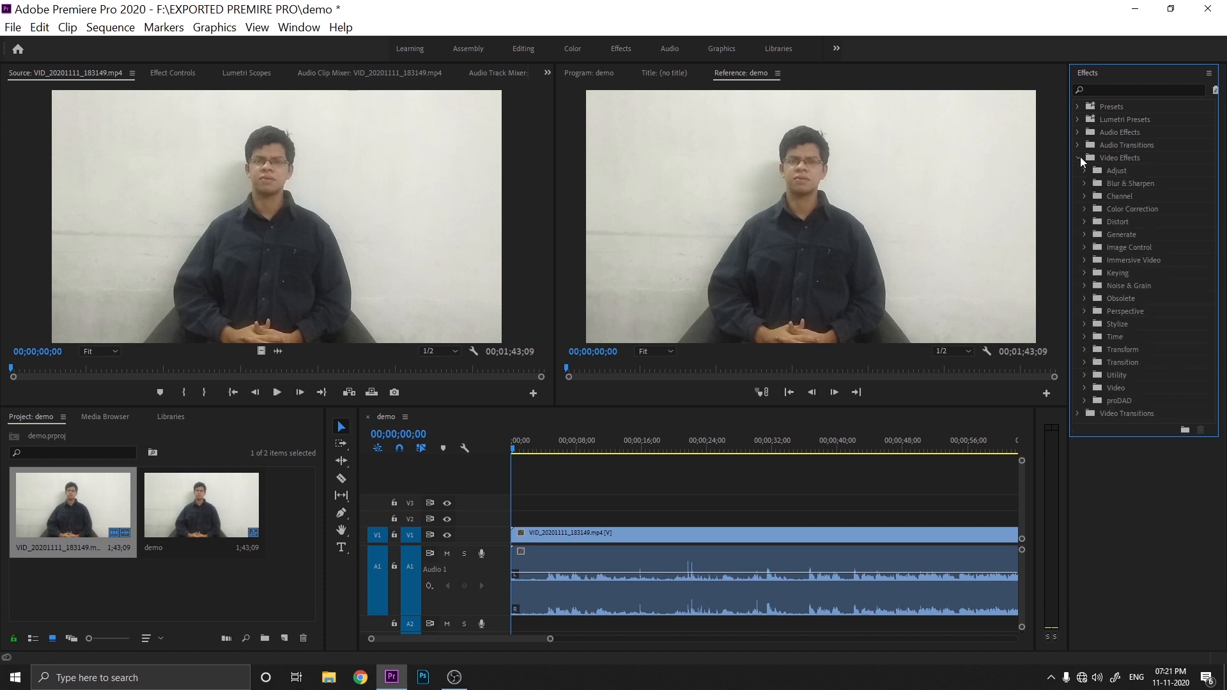
{"action": "left_click", "coordinate": [1085, 209]}
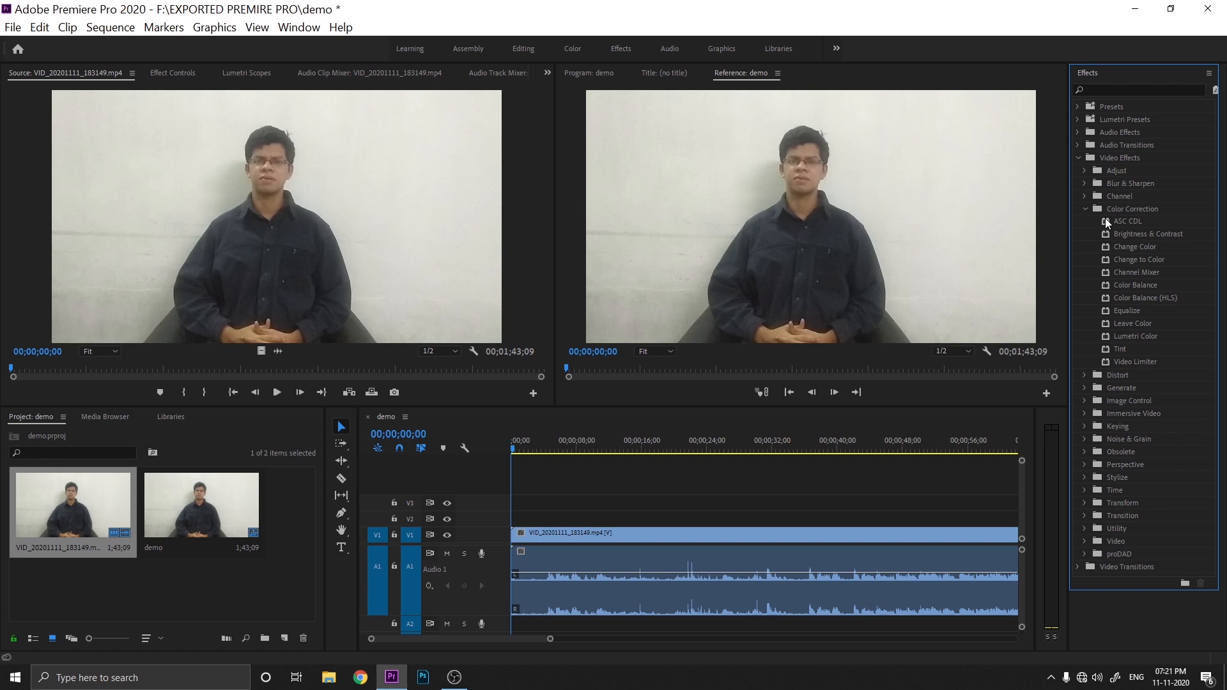
{"action": "left_click", "coordinate": [1145, 336]}
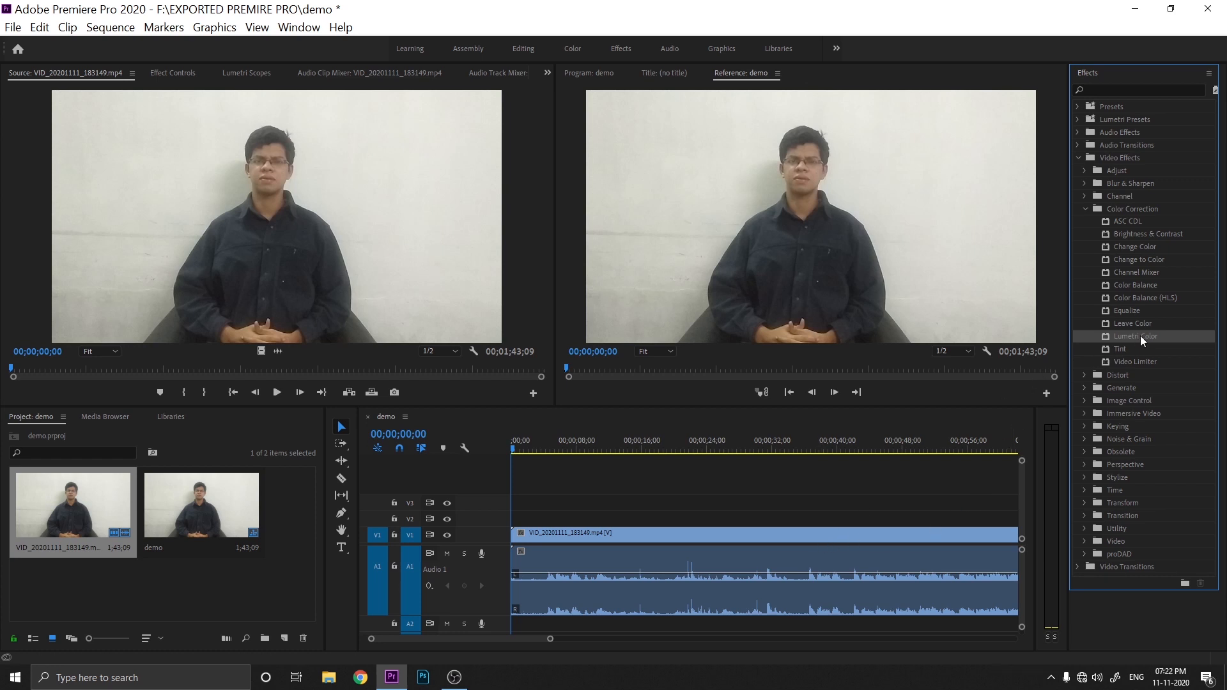
{"action": "left_click", "coordinate": [837, 531]}
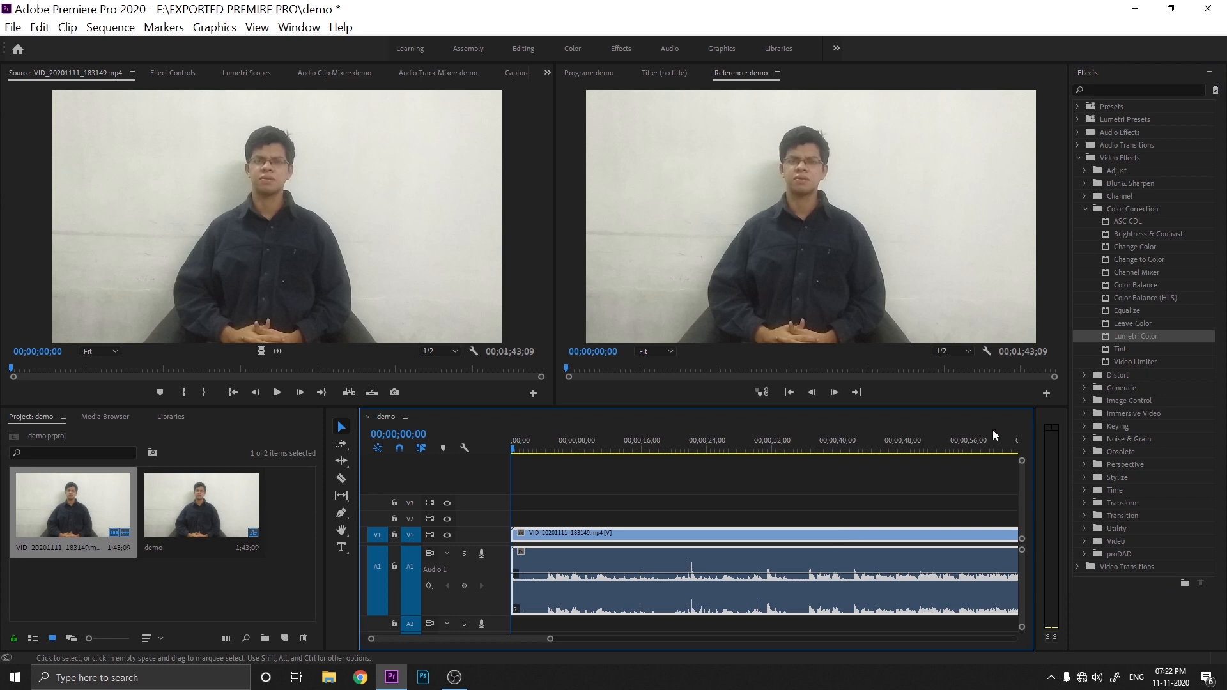
{"action": "left_click_drag", "start_coordinate": [1132, 336], "coordinate": [829, 538]}
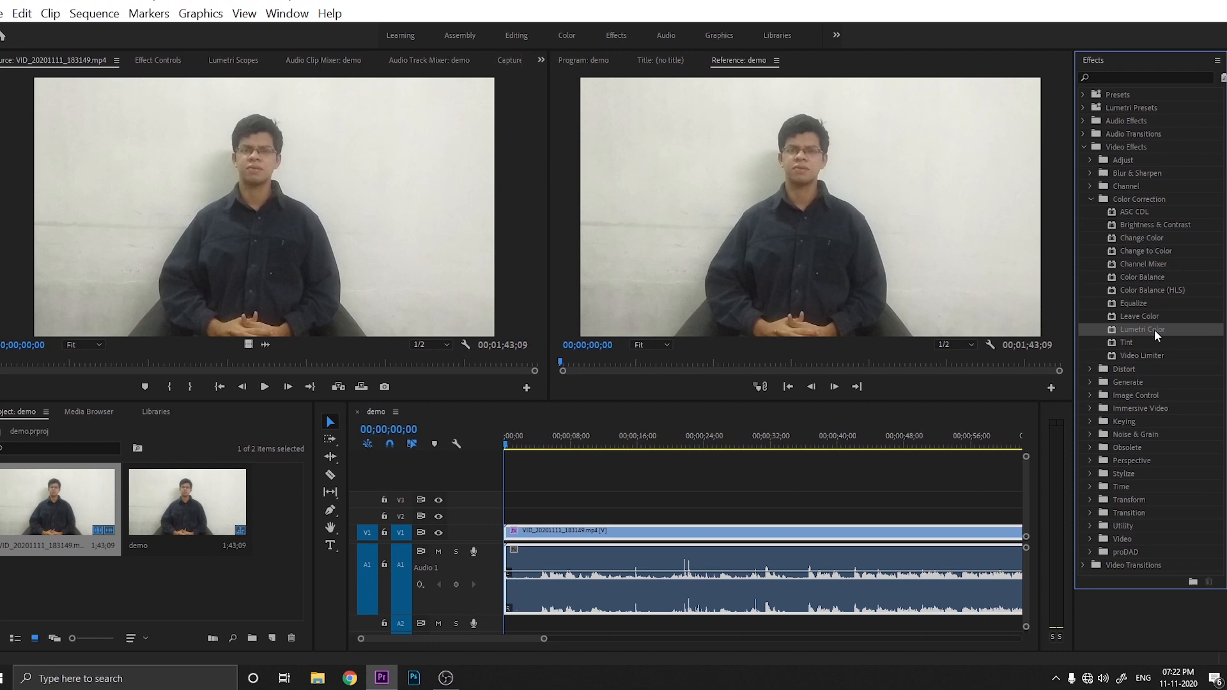
{"action": "left_click_drag", "start_coordinate": [1180, 307], "coordinate": [495, 524]}
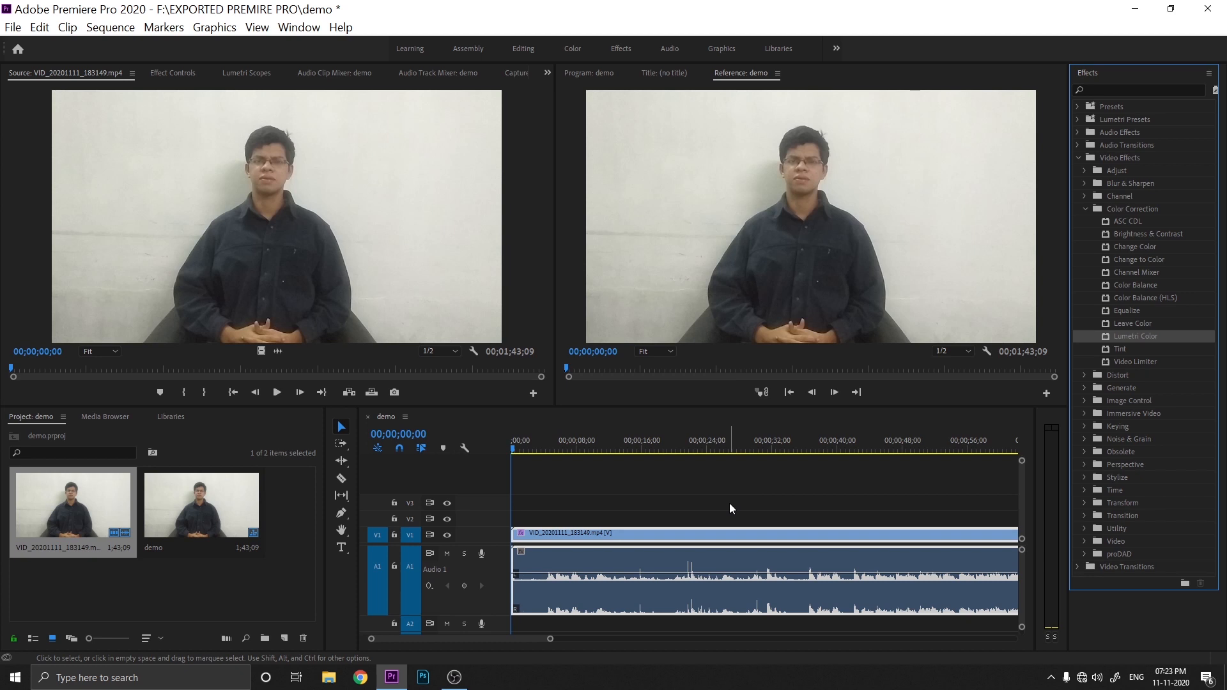
Step: Show the Effect Controls for the timeline clip, with the timeline zoomed in further
{"action": "left_click", "coordinate": [550, 639]}
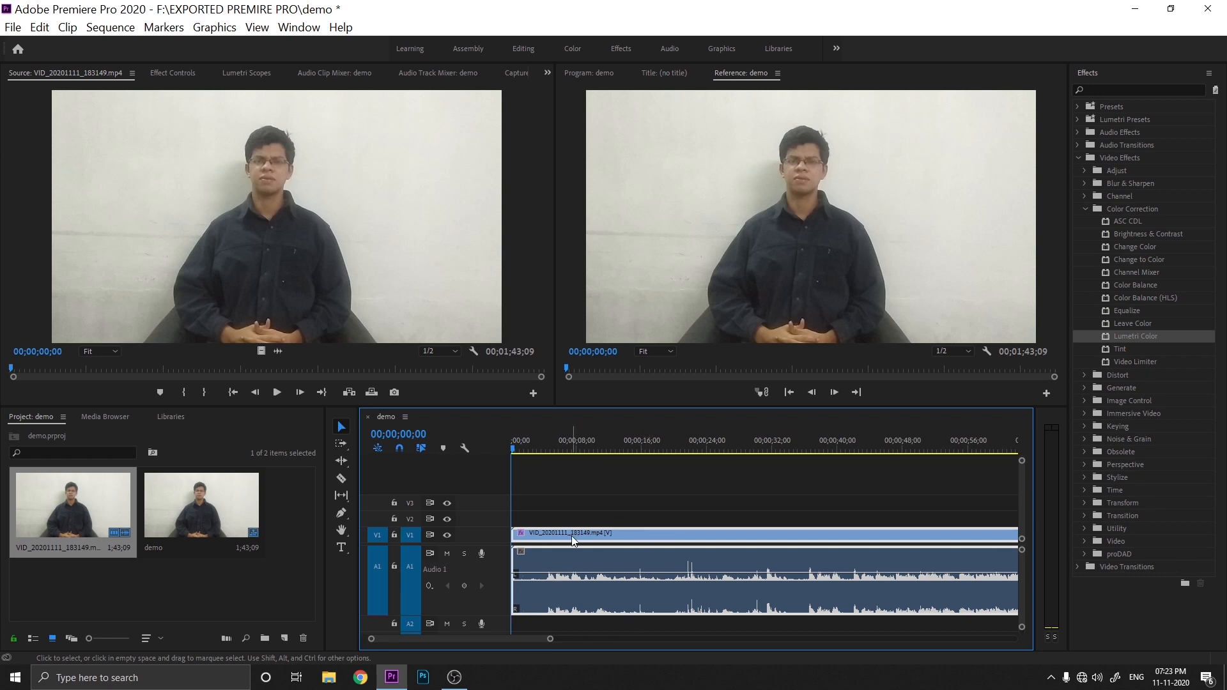
{"action": "left_click_drag", "start_coordinate": [550, 639], "coordinate": [583, 649]}
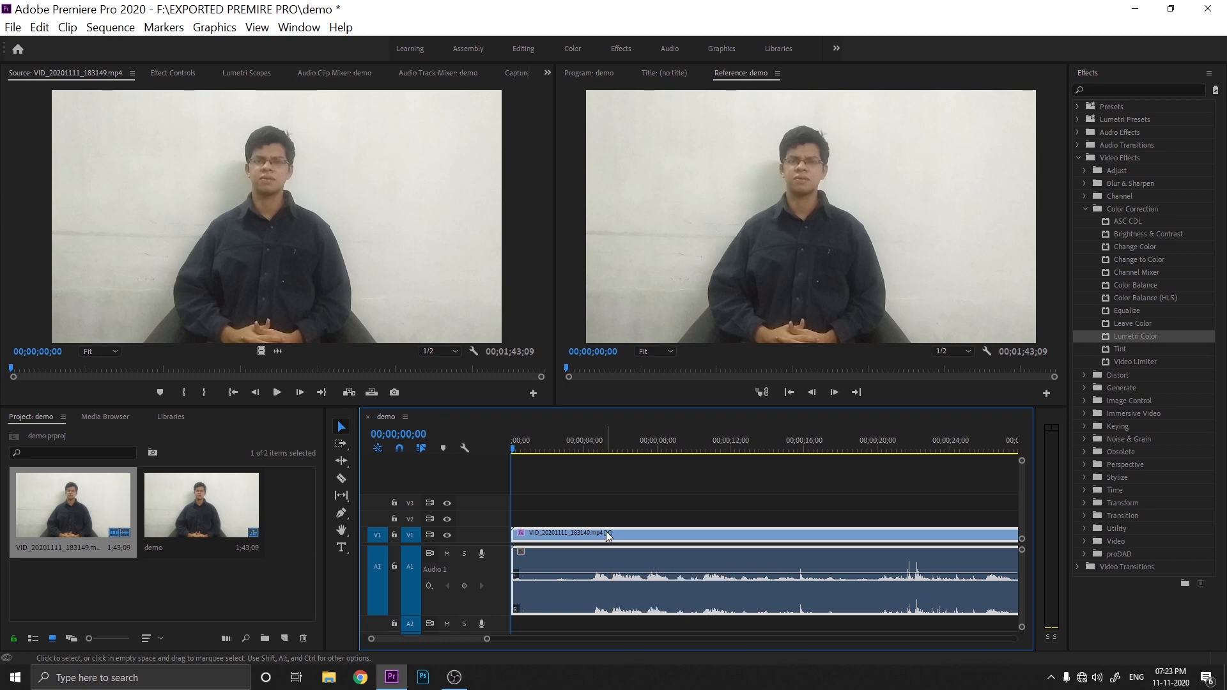
{"action": "left_click", "coordinate": [316, 32]}
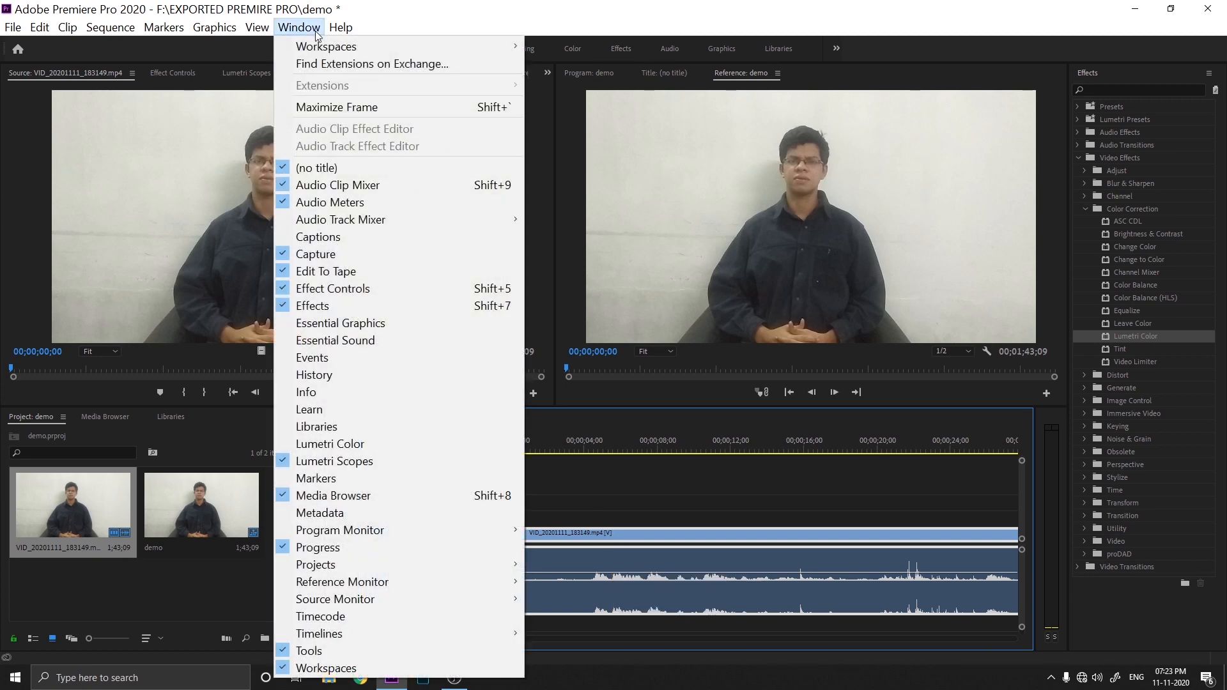
{"action": "left_click", "coordinate": [377, 289]}
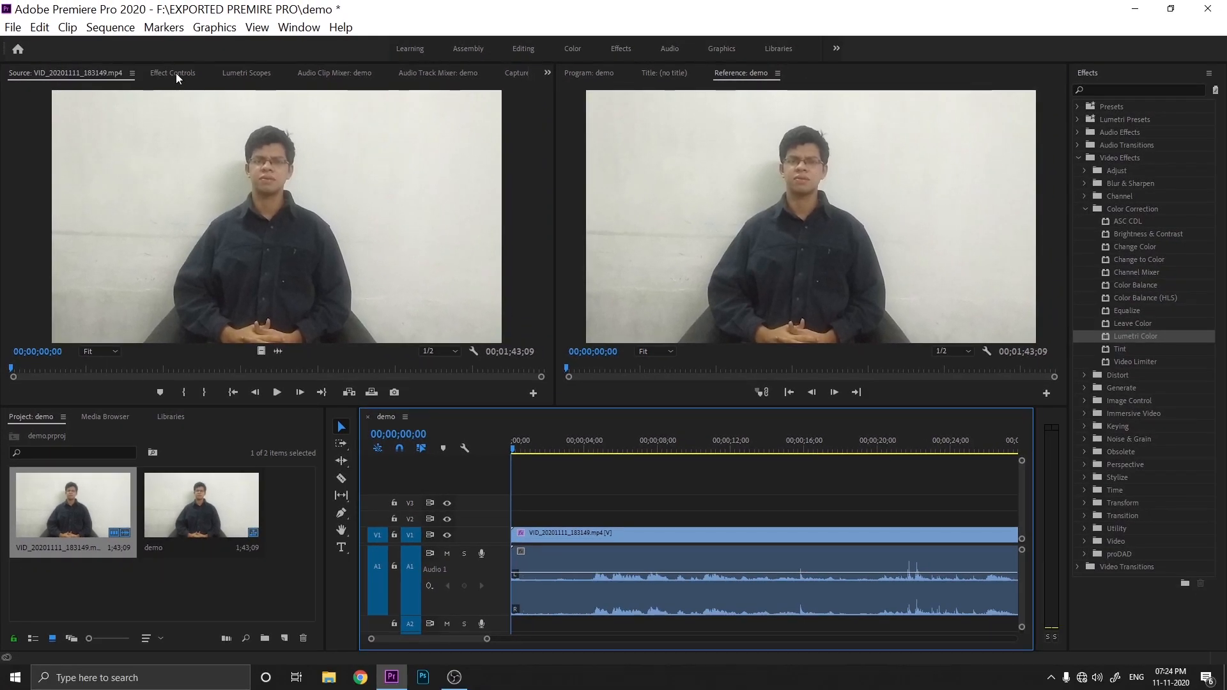
{"action": "left_click", "coordinate": [173, 73]}
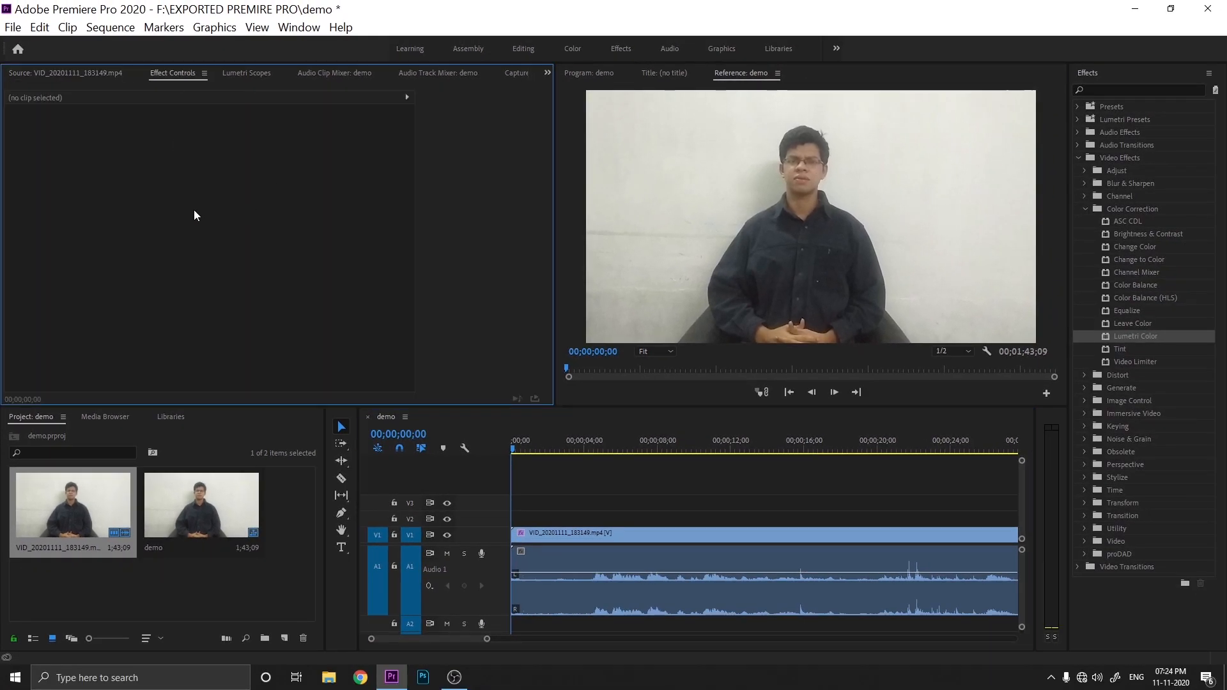
{"action": "left_click", "coordinate": [123, 77]}
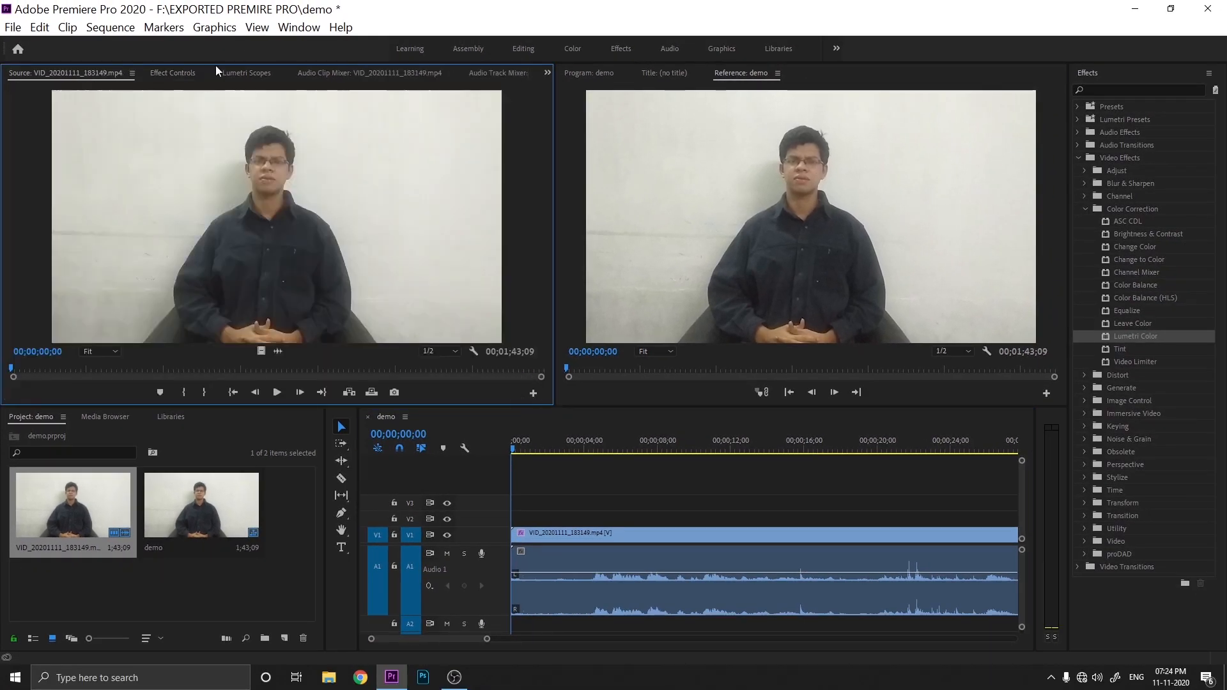
{"action": "left_click", "coordinate": [299, 27]}
{"action": "left_click", "coordinate": [394, 294]}
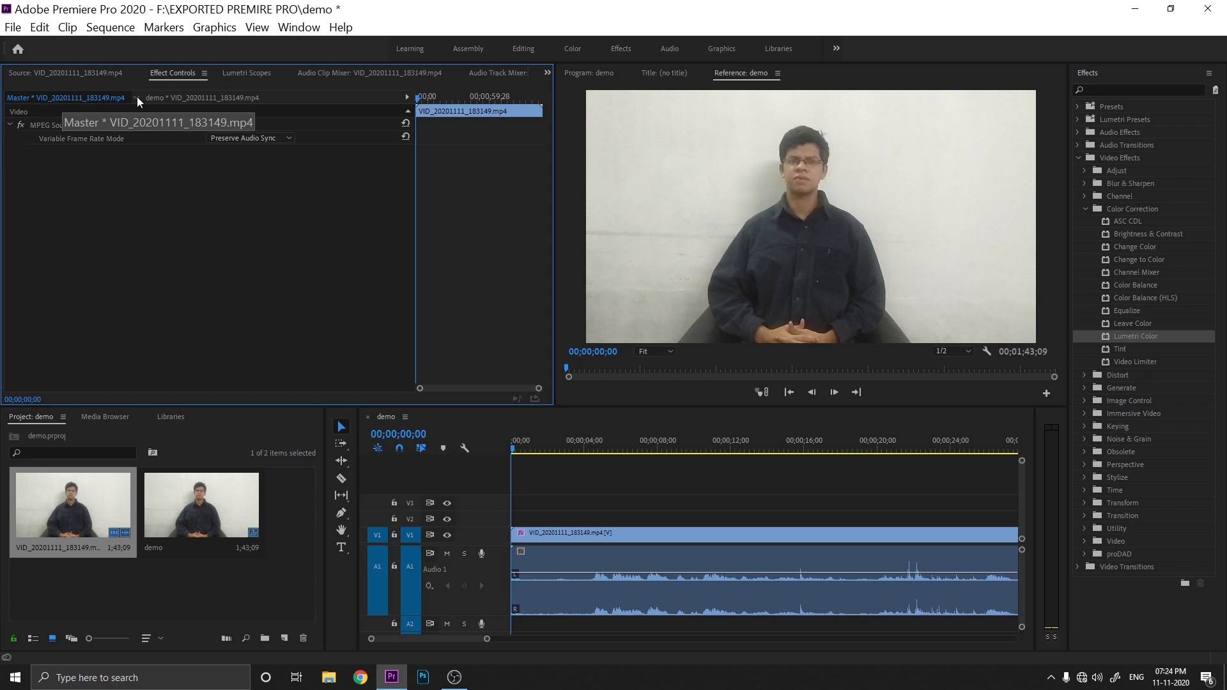
Step: Display the effect settings of the clip in the demo sequence instead of its master, and collapse the Motion and Opacity groups
{"action": "left_click", "coordinate": [178, 97]}
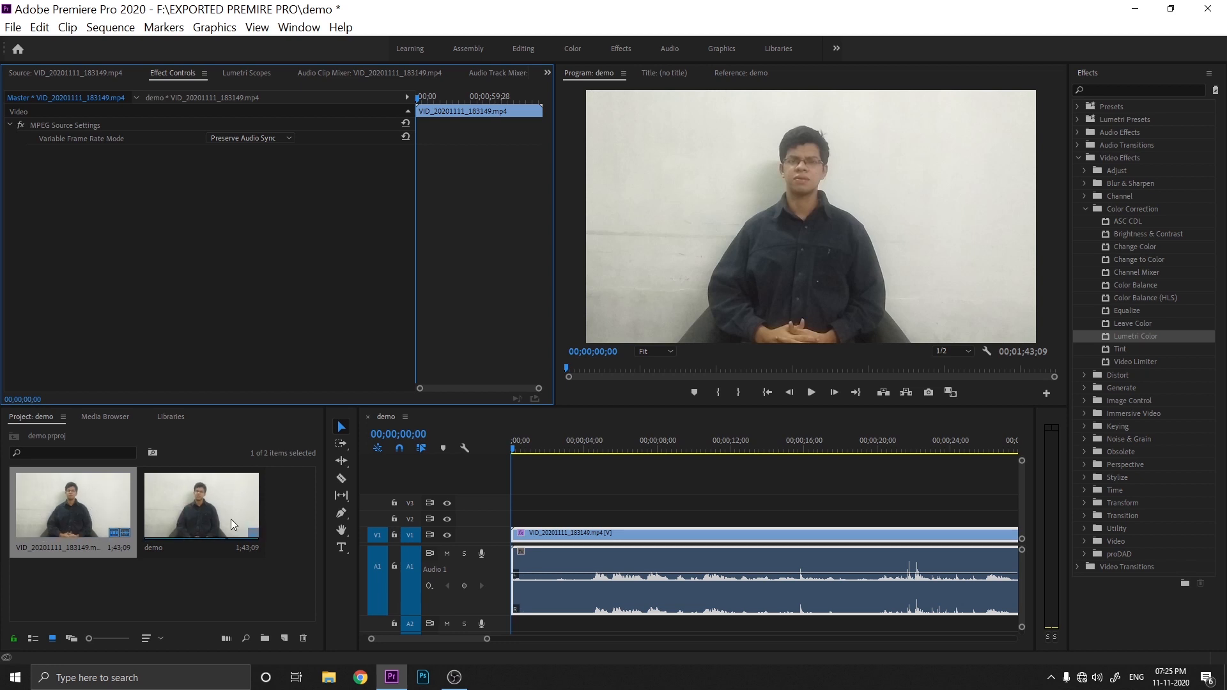
{"action": "left_click", "coordinate": [153, 101]}
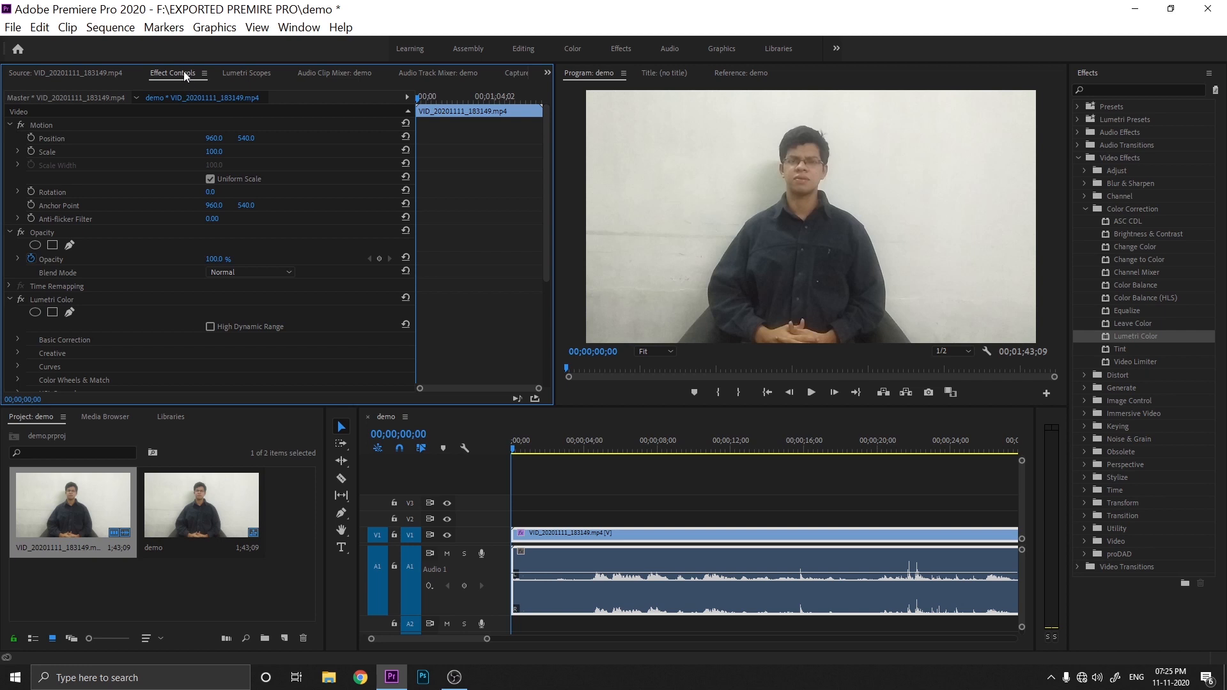
{"action": "left_click", "coordinate": [74, 98]}
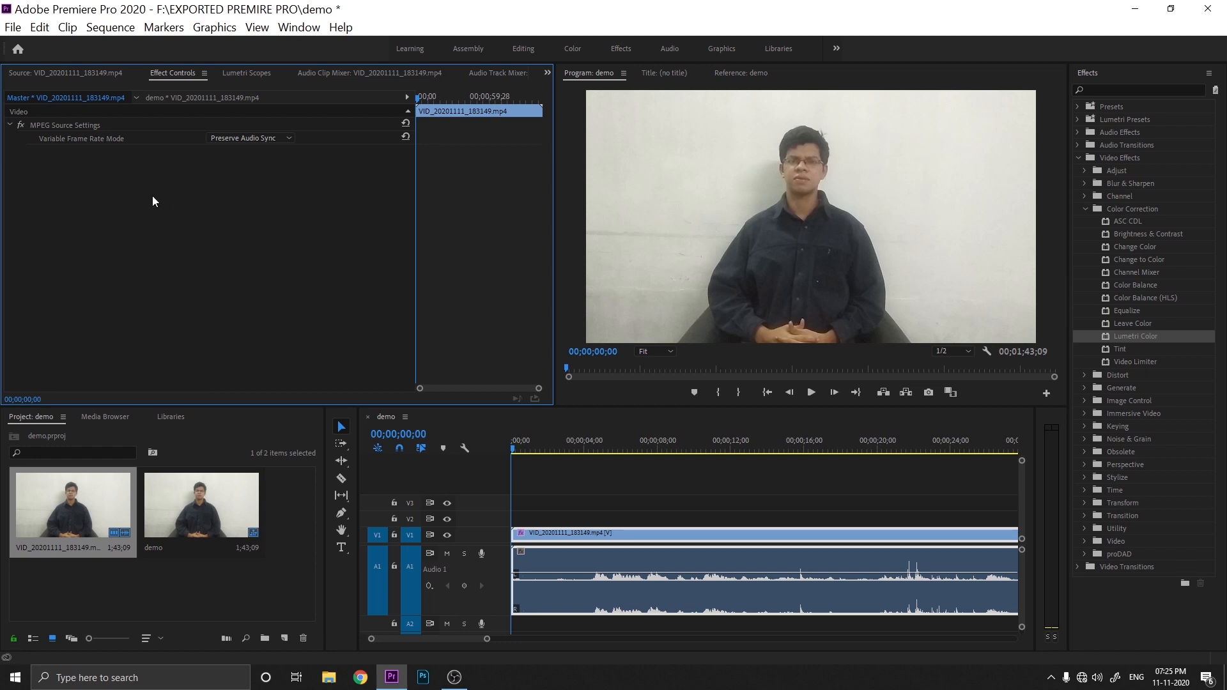
{"action": "left_click", "coordinate": [197, 97]}
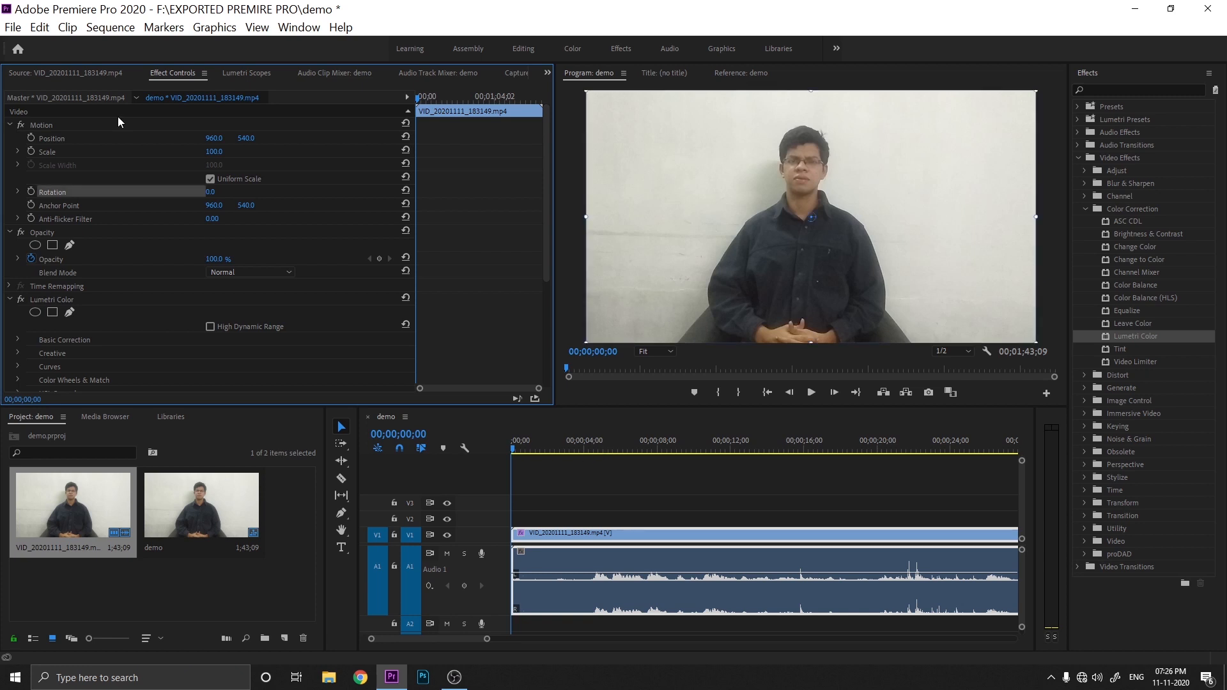
{"action": "left_click", "coordinate": [9, 127]}
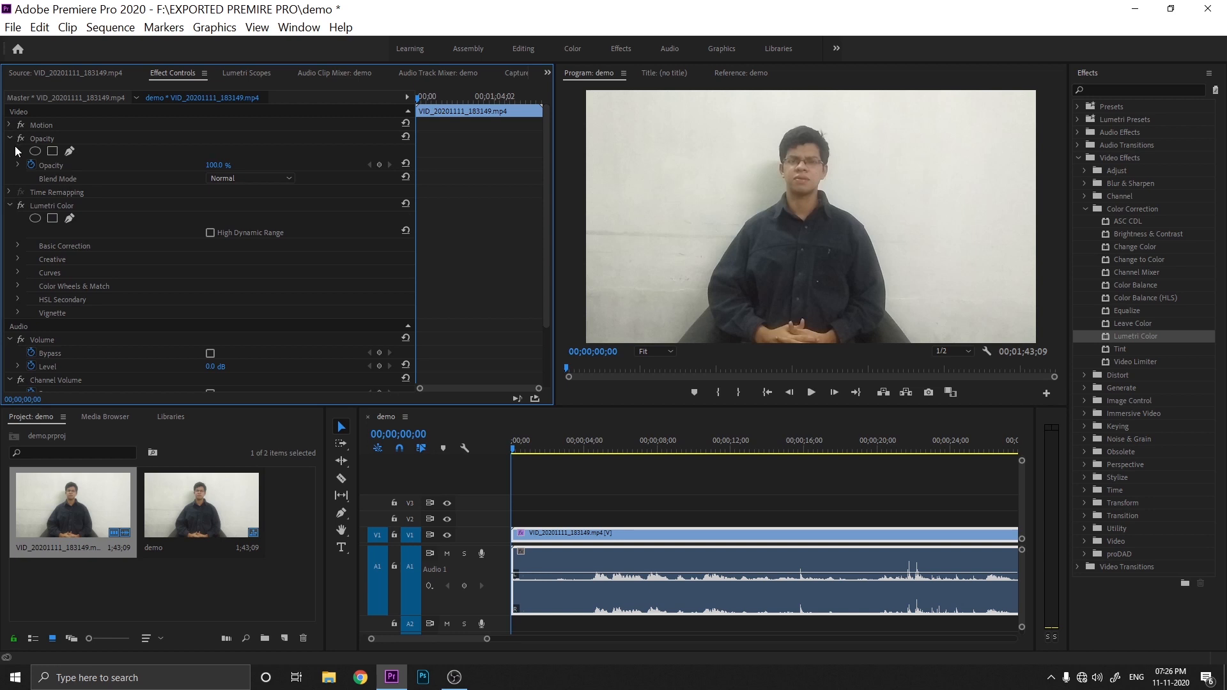
{"action": "left_click", "coordinate": [10, 139]}
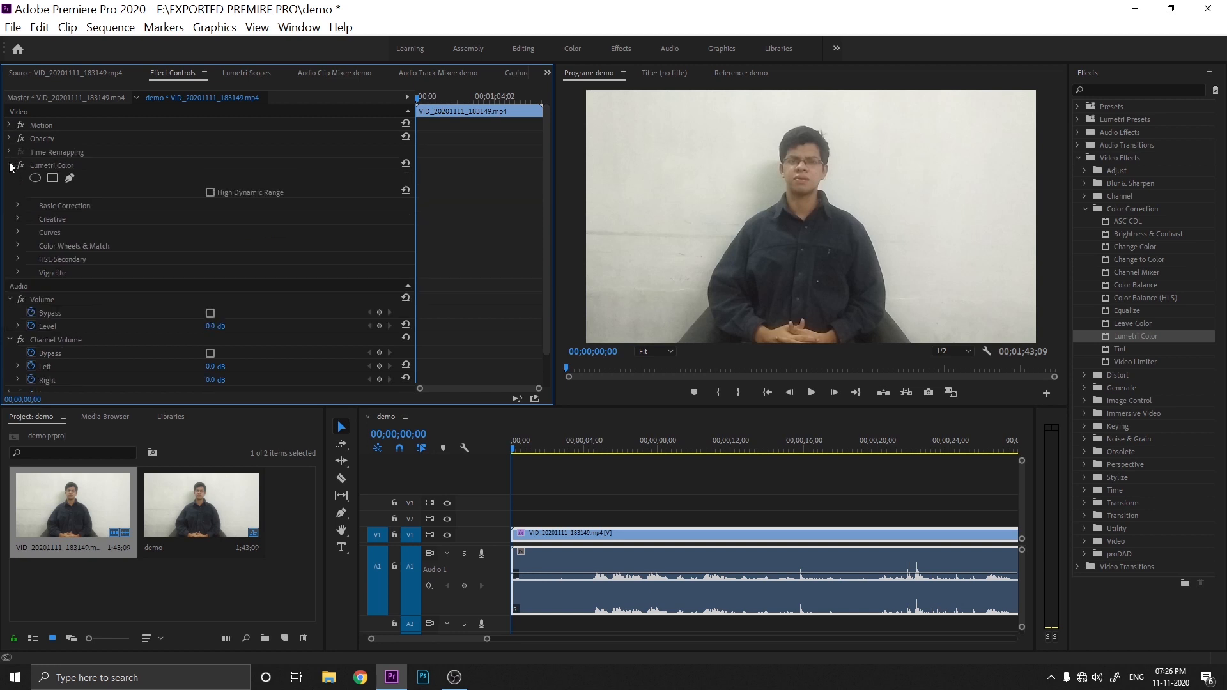
Step: Collapse the Lumetri Color, Volume and Channel Volume groups in the clip's effect settings
{"action": "left_click", "coordinate": [9, 166]}
{"action": "left_click", "coordinate": [10, 192]}
{"action": "left_click", "coordinate": [9, 205]}
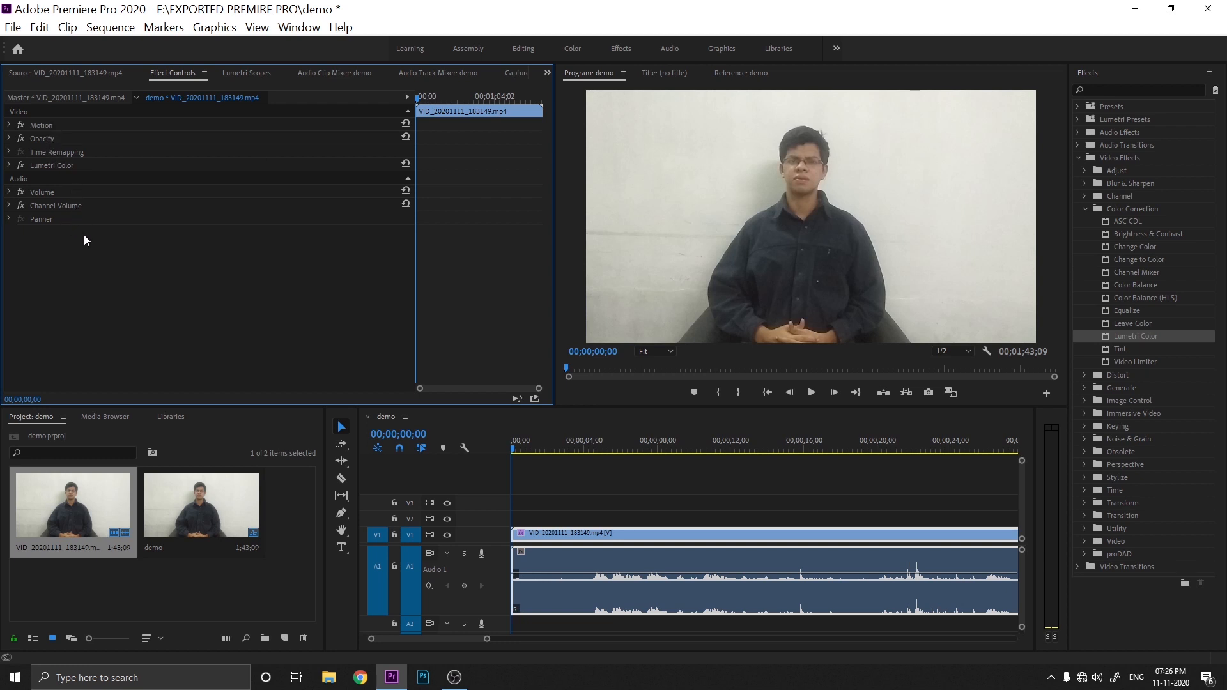
{"action": "left_click", "coordinate": [9, 125]}
Step: Try the Color Balance (HLS) effect on the timeline clip, and remove it again
{"action": "left_click", "coordinate": [1139, 297]}
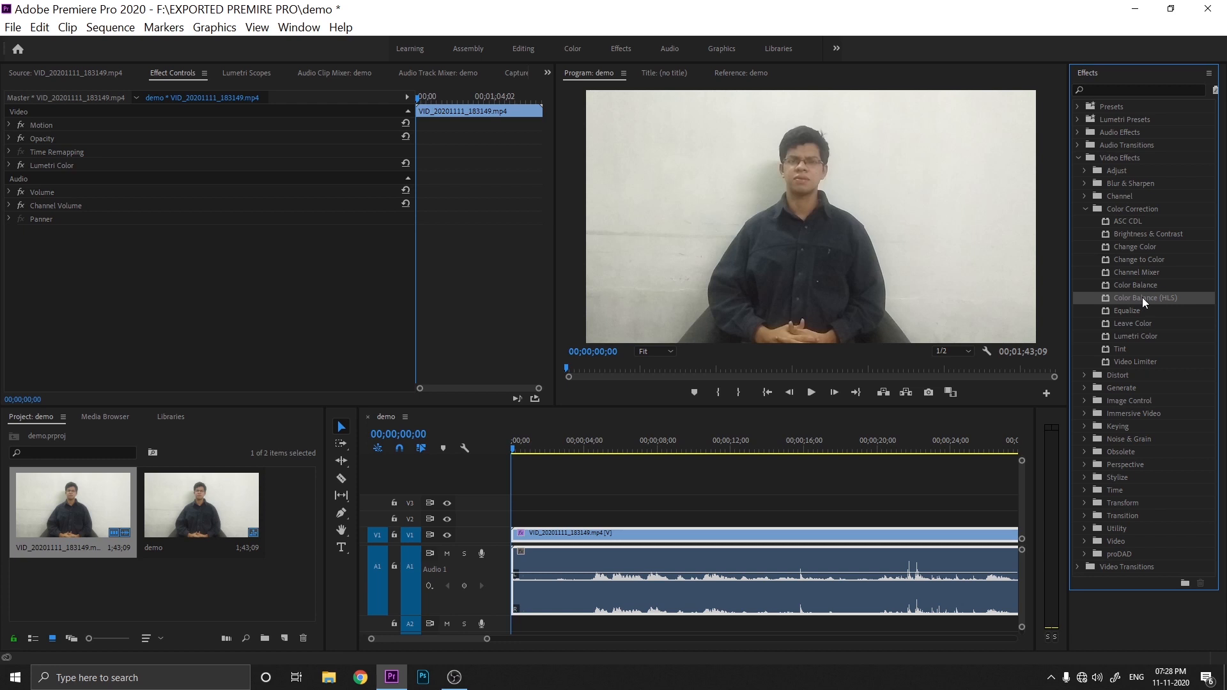
{"action": "double_click", "coordinate": [1141, 297]}
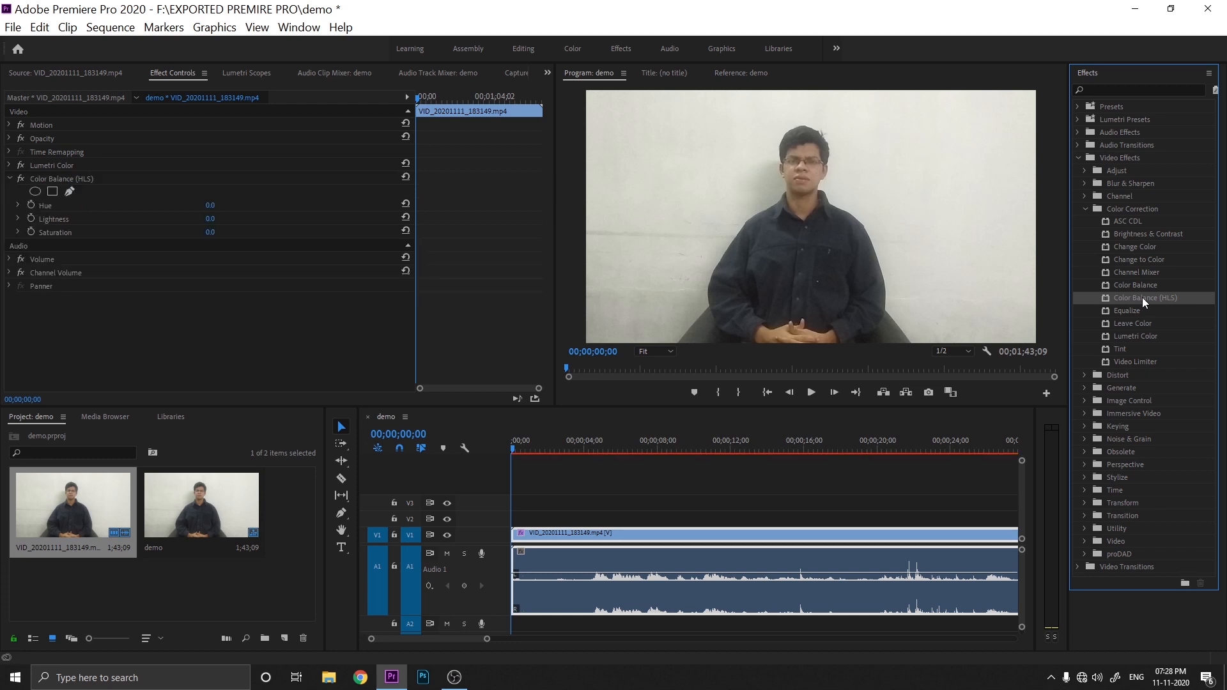
{"action": "left_click", "coordinate": [57, 178]}
{"action": "right_click", "coordinate": [57, 178]}
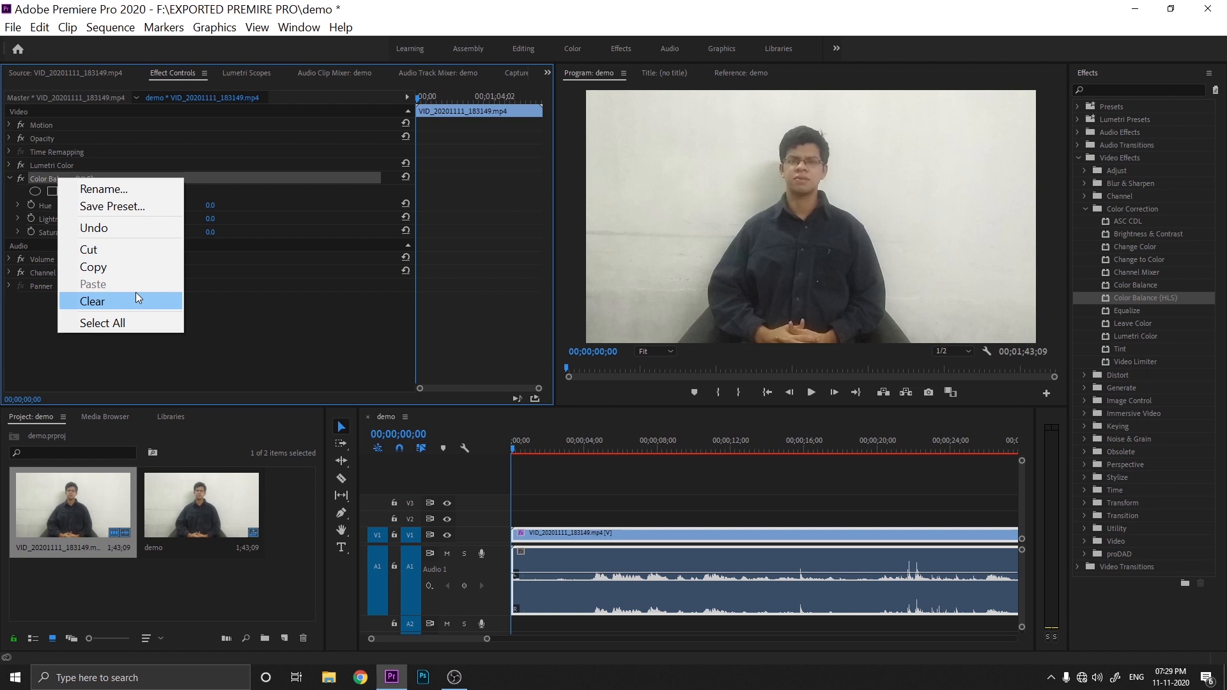
{"action": "left_click", "coordinate": [135, 298]}
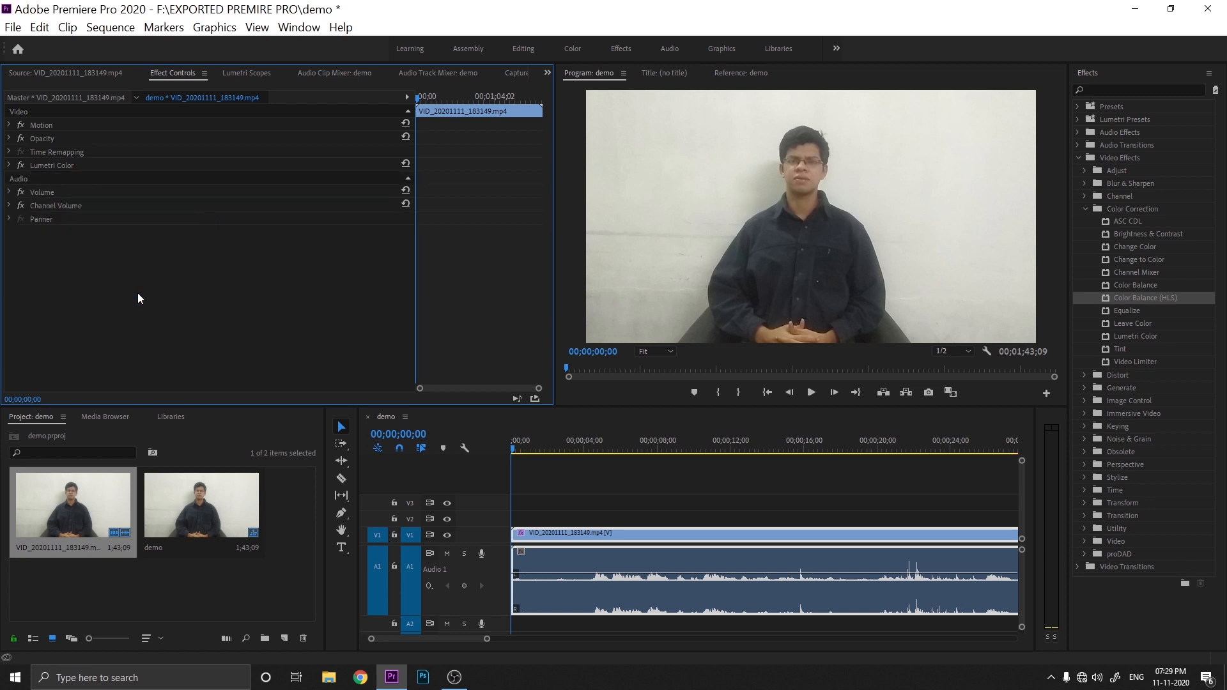
Step: Set the white balance in Lumetri Color's Basic Correction by sampling the white wall behind the man with the WB selector
{"action": "left_click", "coordinate": [9, 166]}
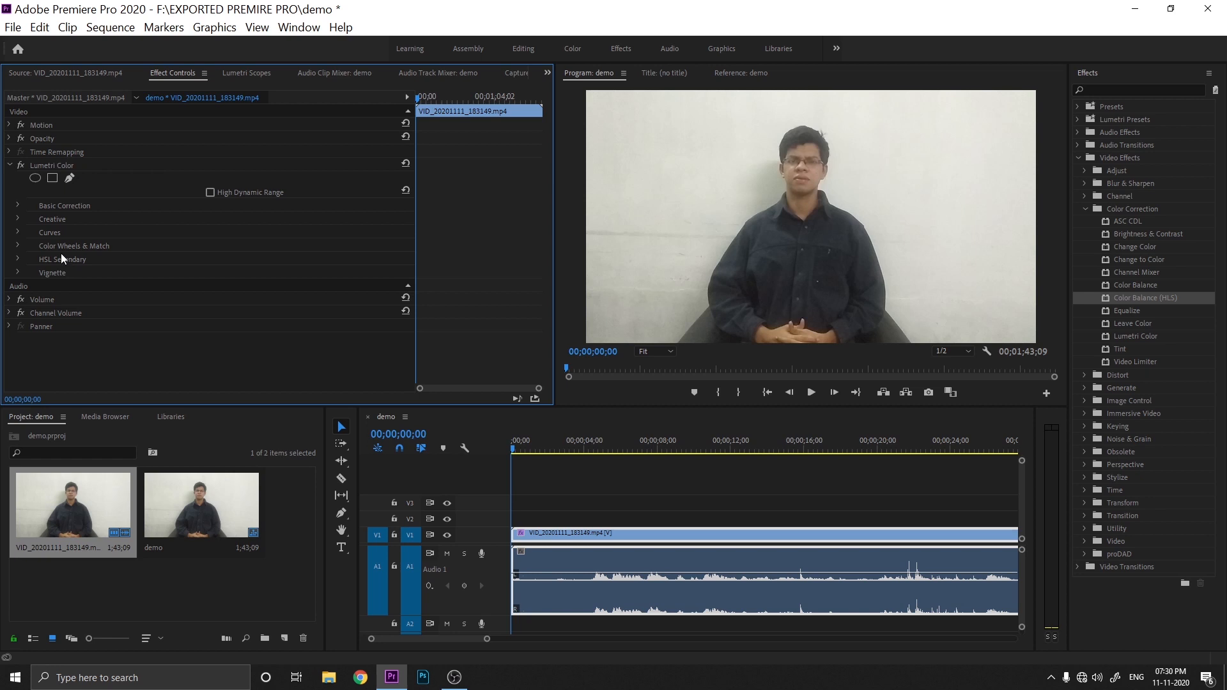
{"action": "left_click", "coordinate": [17, 205]}
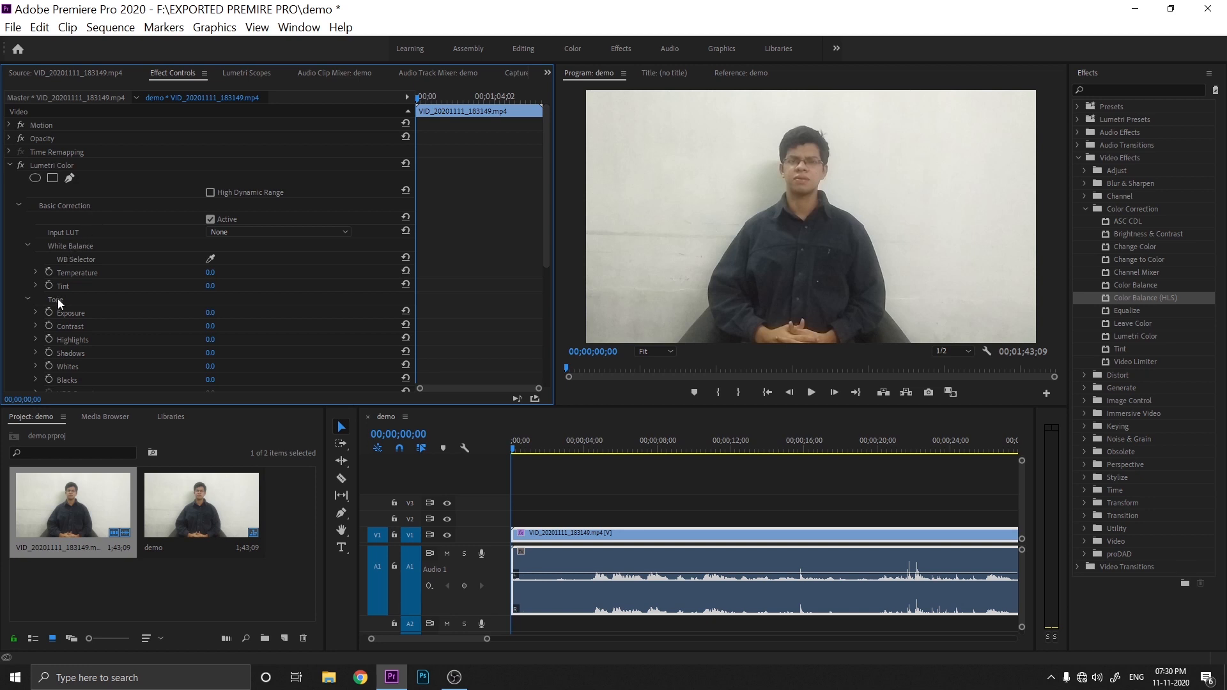
{"action": "scroll", "coordinate": [56, 303], "scroll_direction": "down", "scroll_amount": 5}
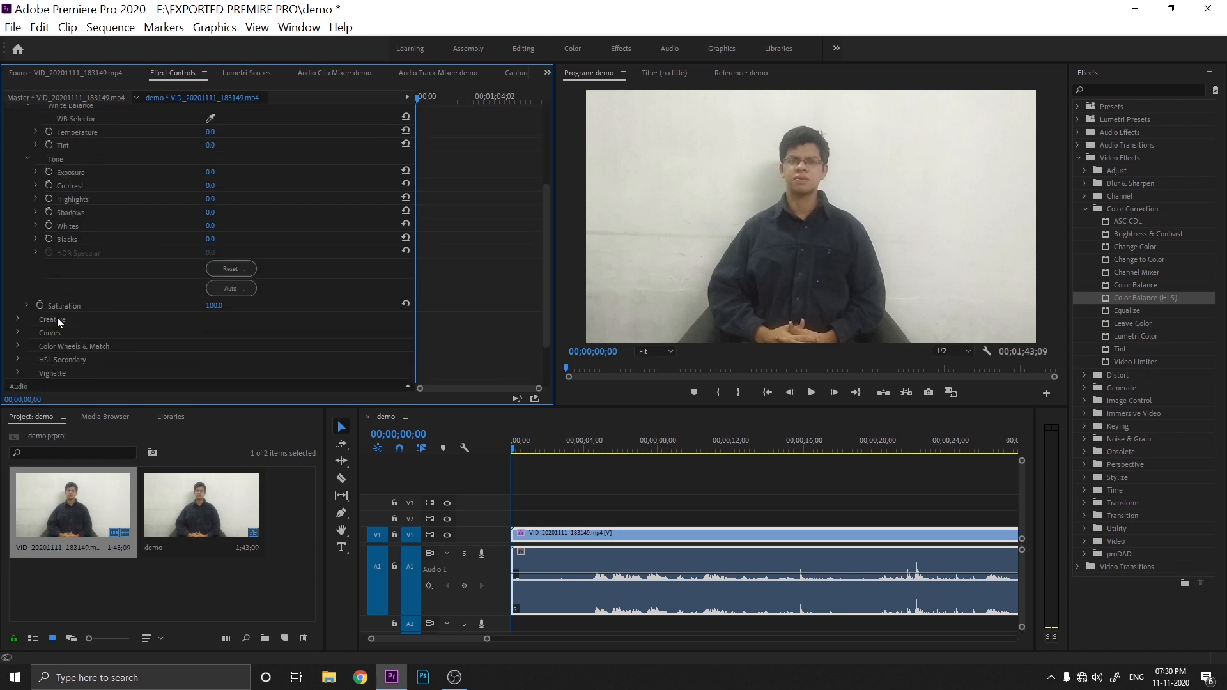
{"action": "scroll", "coordinate": [82, 301], "scroll_direction": "up", "scroll_amount": 4}
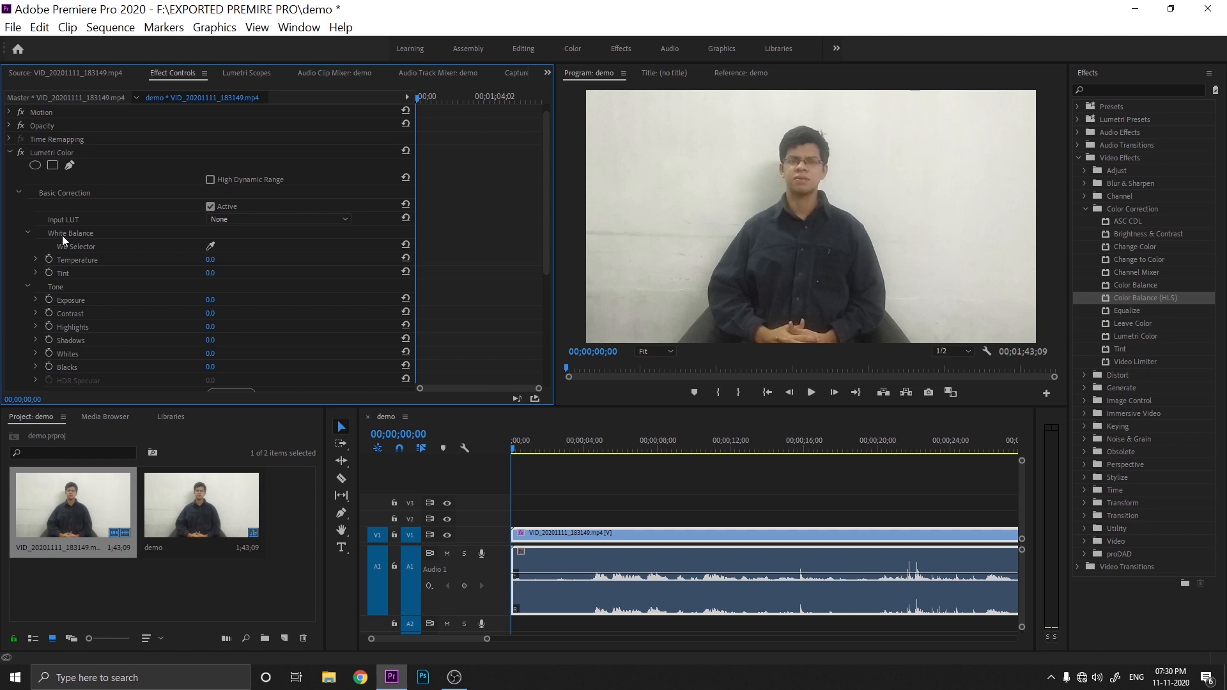
{"action": "left_click", "coordinate": [211, 246]}
{"action": "left_click", "coordinate": [652, 119]}
{"action": "left_click", "coordinate": [404, 258]}
{"action": "left_click", "coordinate": [210, 245]}
{"action": "left_click", "coordinate": [659, 143]}
Step: Try cooler and warmer white balances, and set the Lumetri Temperature to -30
{"action": "left_click_drag", "start_coordinate": [217, 260], "coordinate": [230, 260]}
{"action": "left_click_drag", "start_coordinate": [230, 260], "coordinate": [206, 260]}
{"action": "left_click_drag", "start_coordinate": [205, 260], "coordinate": [203, 260]}
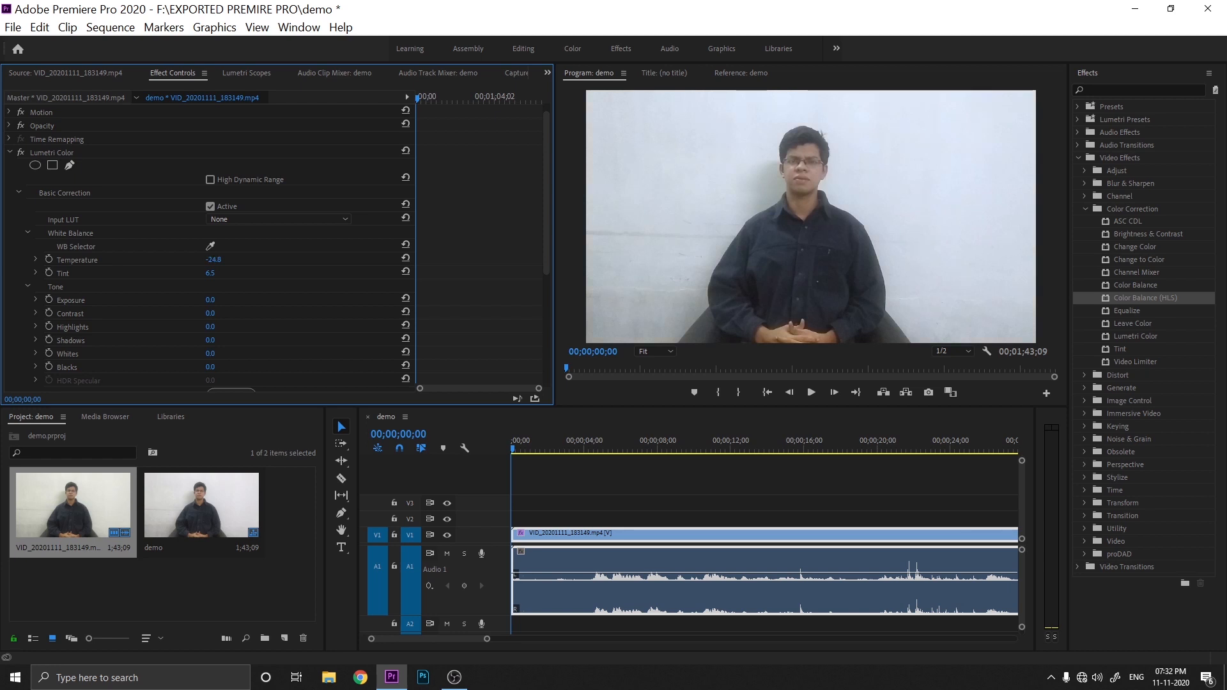
{"action": "left_click", "coordinate": [225, 261]}
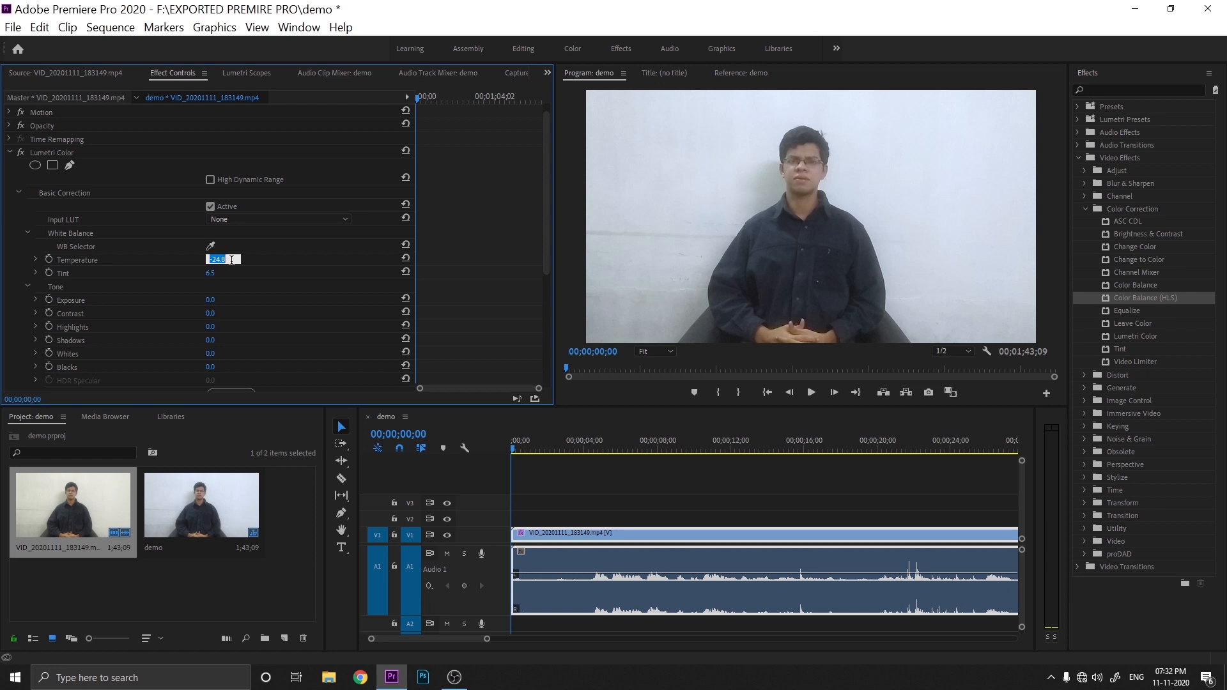
{"action": "type", "text": "-30"}
{"action": "key", "text": "Return"}
Step: Try raising the Shadows under Tone to 56, and lower them to -78
{"action": "left_click_drag", "start_coordinate": [211, 341], "coordinate": [218, 341]}
{"action": "left_click_drag", "start_coordinate": [211, 341], "coordinate": [223, 341]}
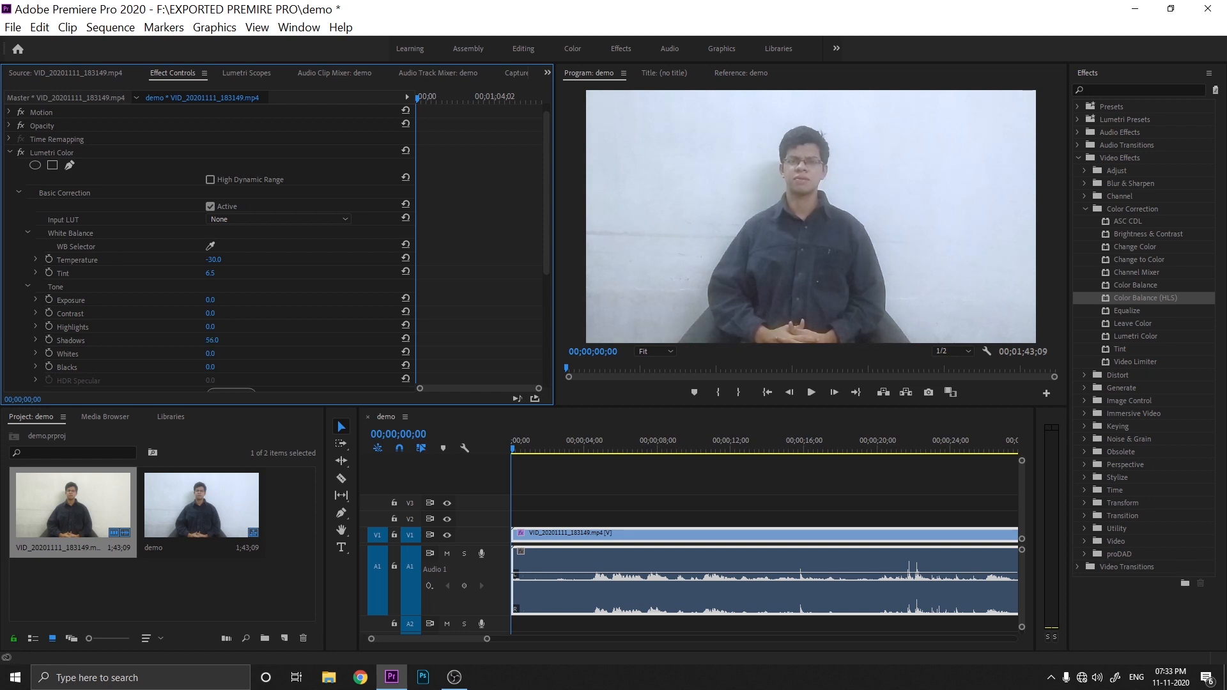
{"action": "left_click_drag", "start_coordinate": [211, 340], "coordinate": [184, 340]}
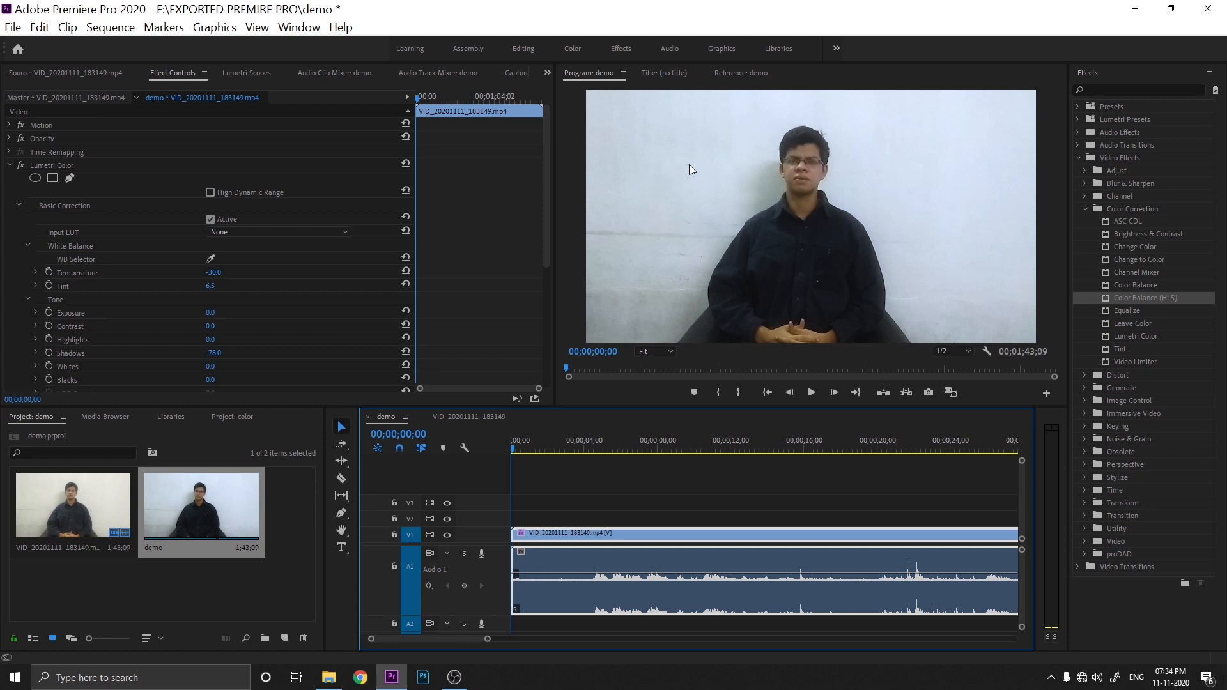
Step: Set the Lumetri white balance Tint to 10
{"action": "left_click", "coordinate": [221, 286]}
{"action": "type", "text": "1"}
{"action": "key", "text": "Return"}
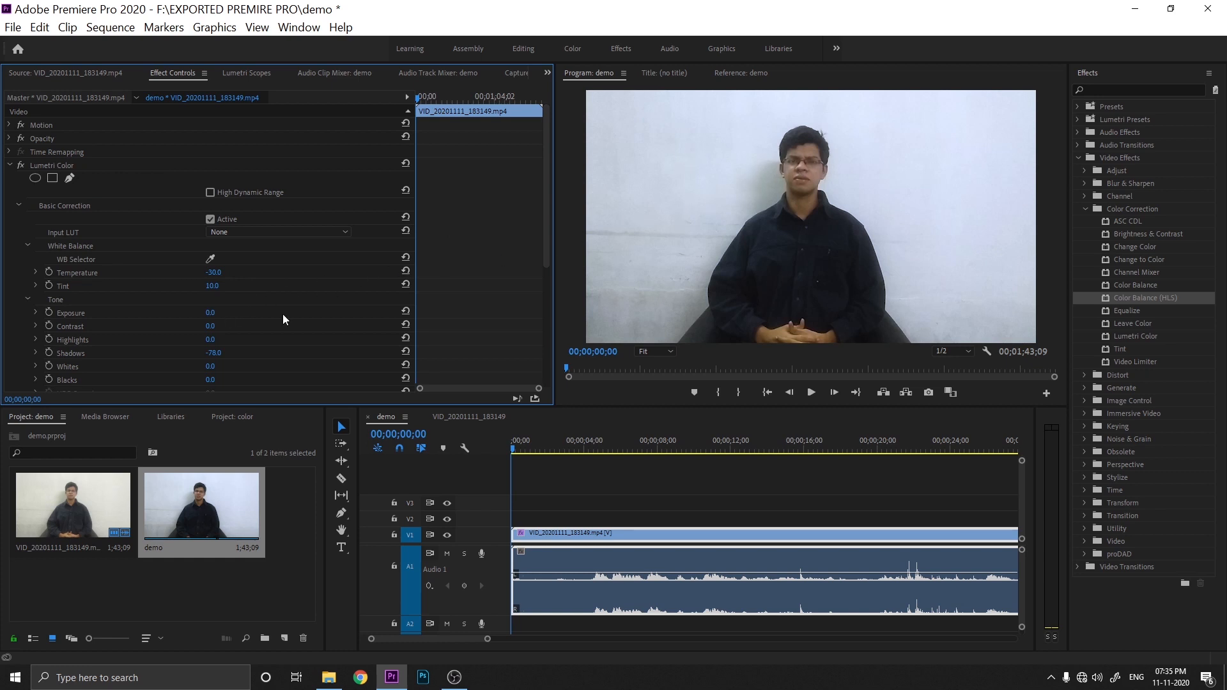
Step: Lower the Shadows under Tone further and set them to exactly -100
{"action": "scroll", "coordinate": [281, 312], "scroll_direction": "down", "scroll_amount": 1}
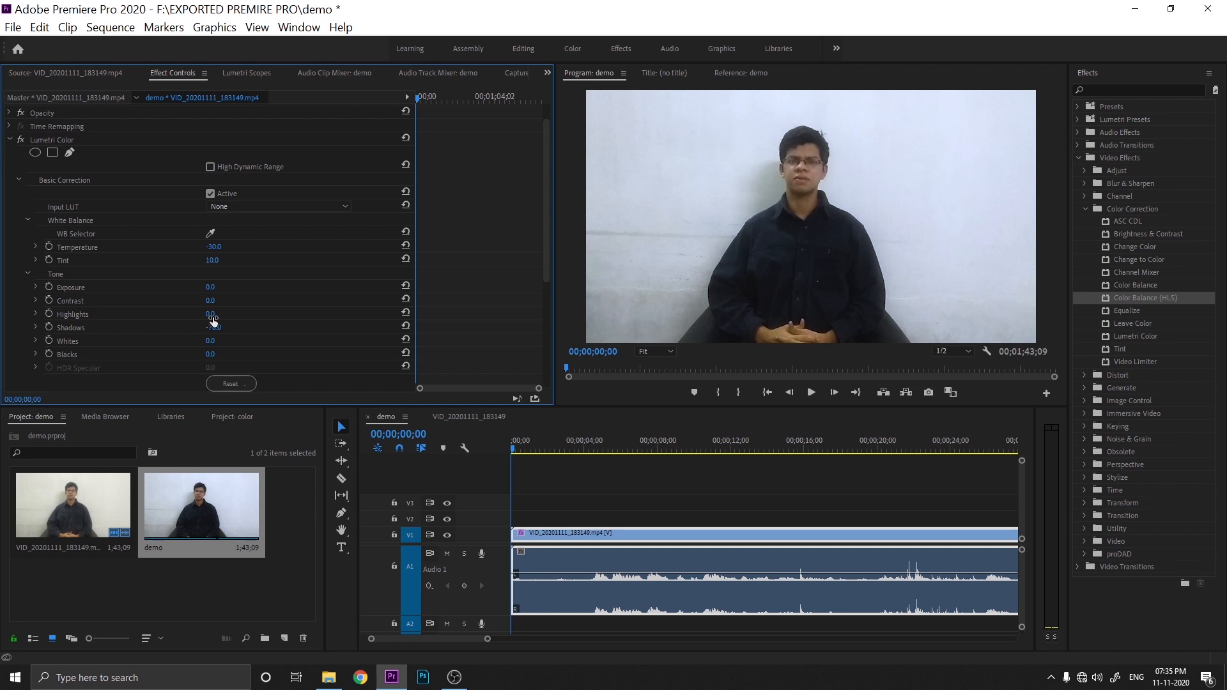
{"action": "left_click_drag", "start_coordinate": [213, 324], "coordinate": [207, 324]}
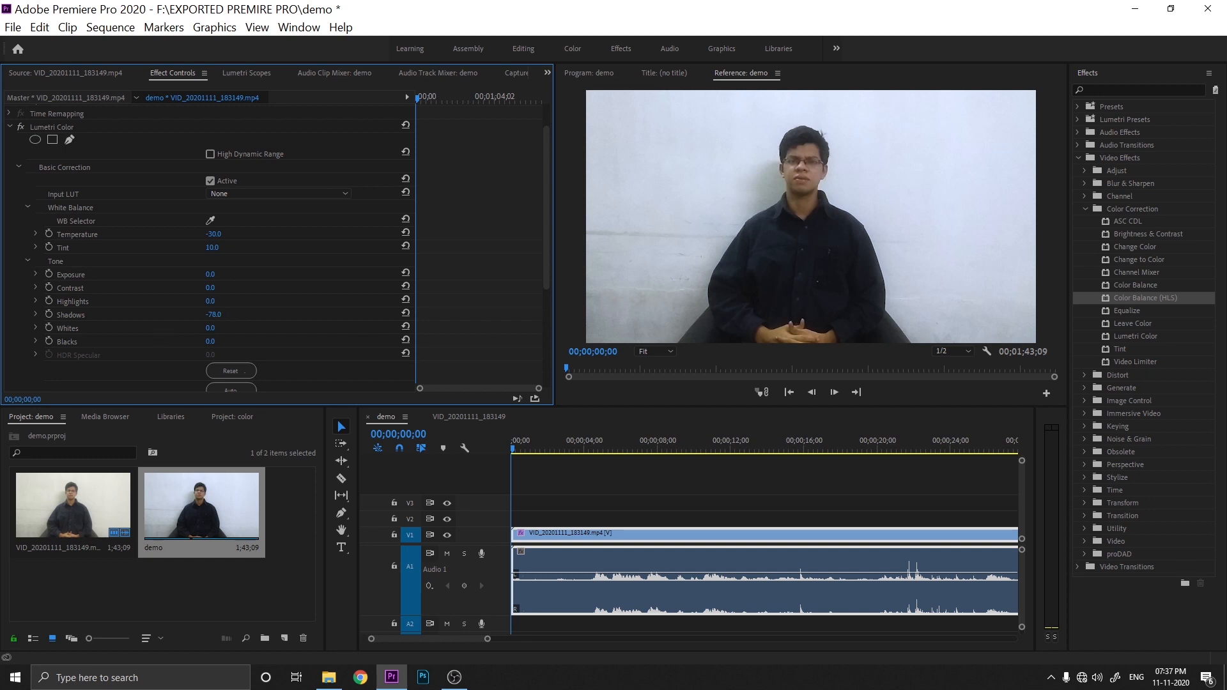
{"action": "left_click_drag", "start_coordinate": [224, 315], "coordinate": [216, 314]}
{"action": "left_click_drag", "start_coordinate": [215, 314], "coordinate": [211, 314]}
{"action": "left_click", "coordinate": [247, 316]}
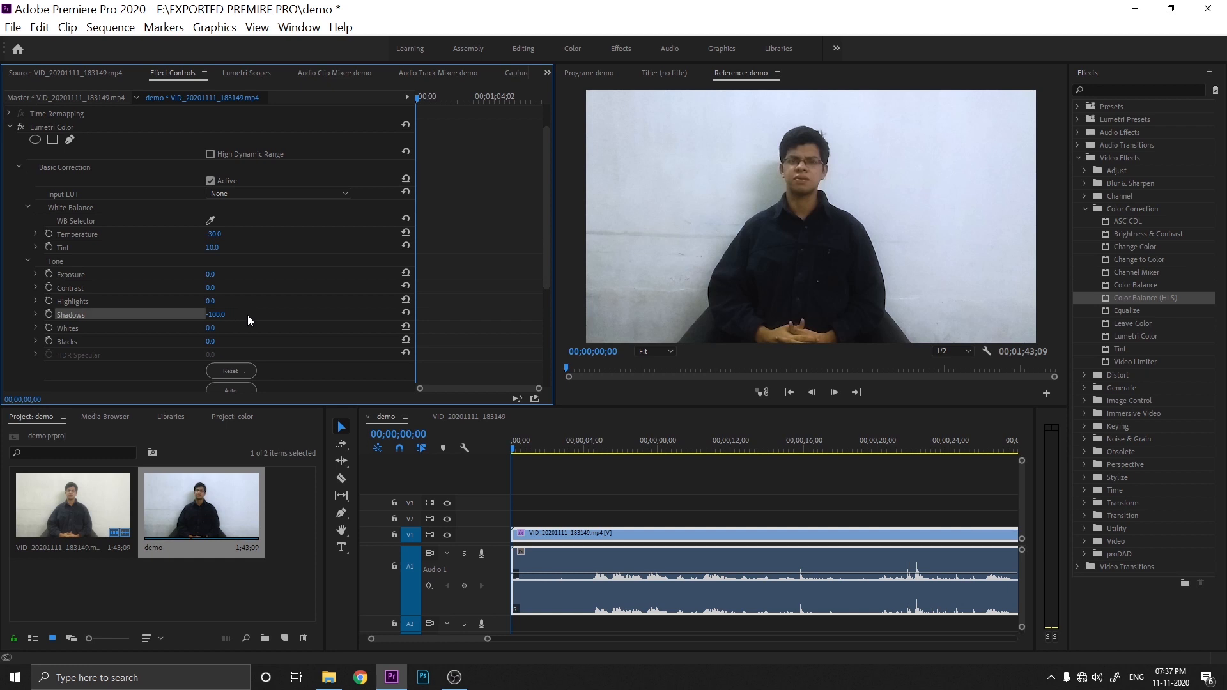
{"action": "left_click", "coordinate": [222, 312]}
{"action": "type", "text": "-100"}
{"action": "key", "text": "Return"}
Step: Set the Blacks under Tone to 50, and open the original clip from the project for comparison
{"action": "left_click_drag", "start_coordinate": [211, 345], "coordinate": [213, 345]}
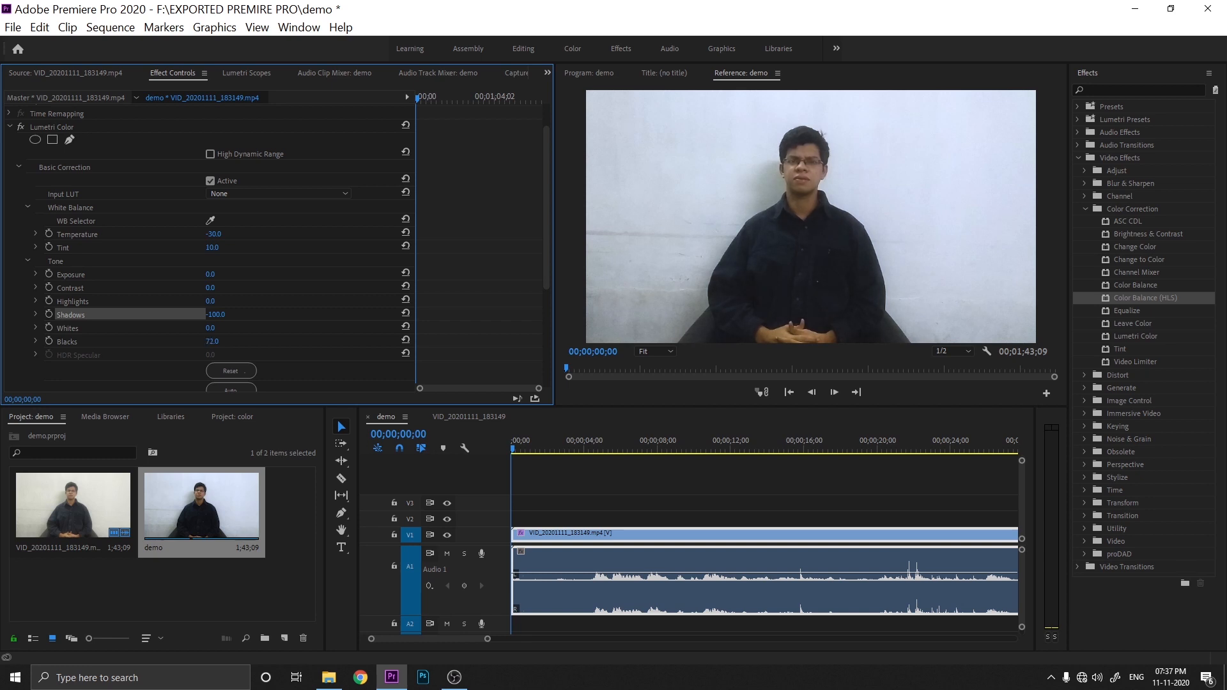
{"action": "left_click_drag", "start_coordinate": [213, 341], "coordinate": [422, 339]}
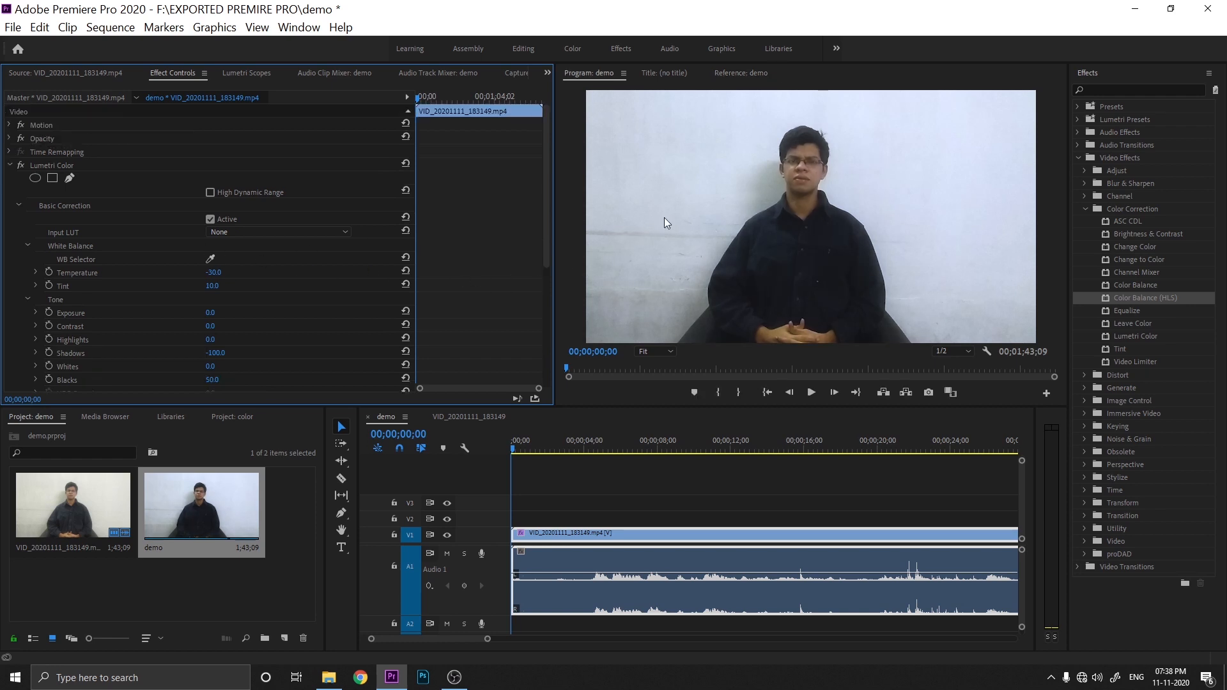
{"action": "double_click", "coordinate": [101, 498]}
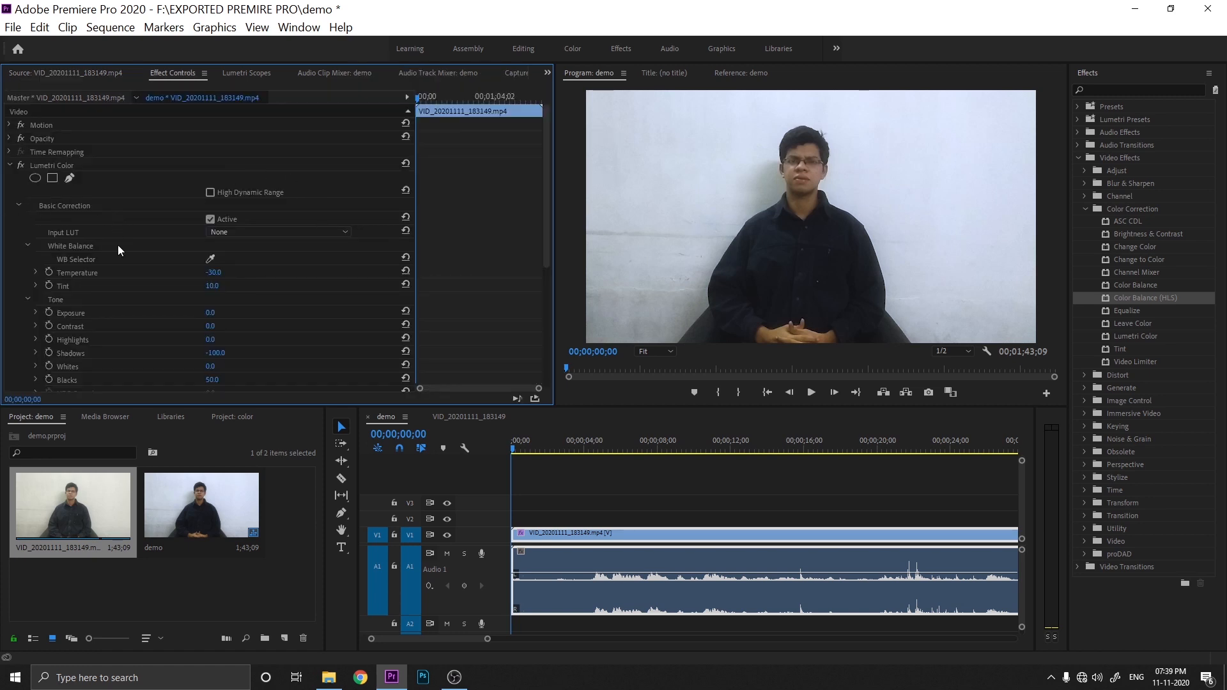
Step: Collapse the Basic Correction section and expand Curves to bring up the RGB curve graph
{"action": "scroll", "coordinate": [143, 283], "scroll_direction": "down", "scroll_amount": 2}
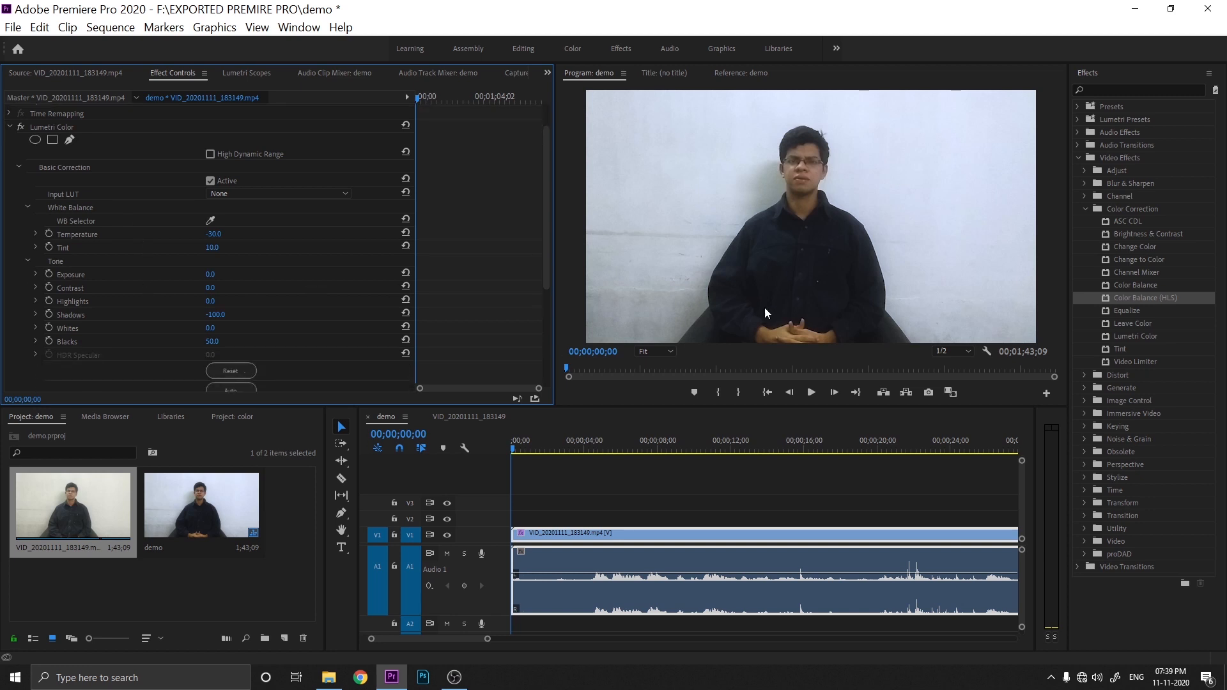
{"action": "left_click", "coordinate": [19, 167]}
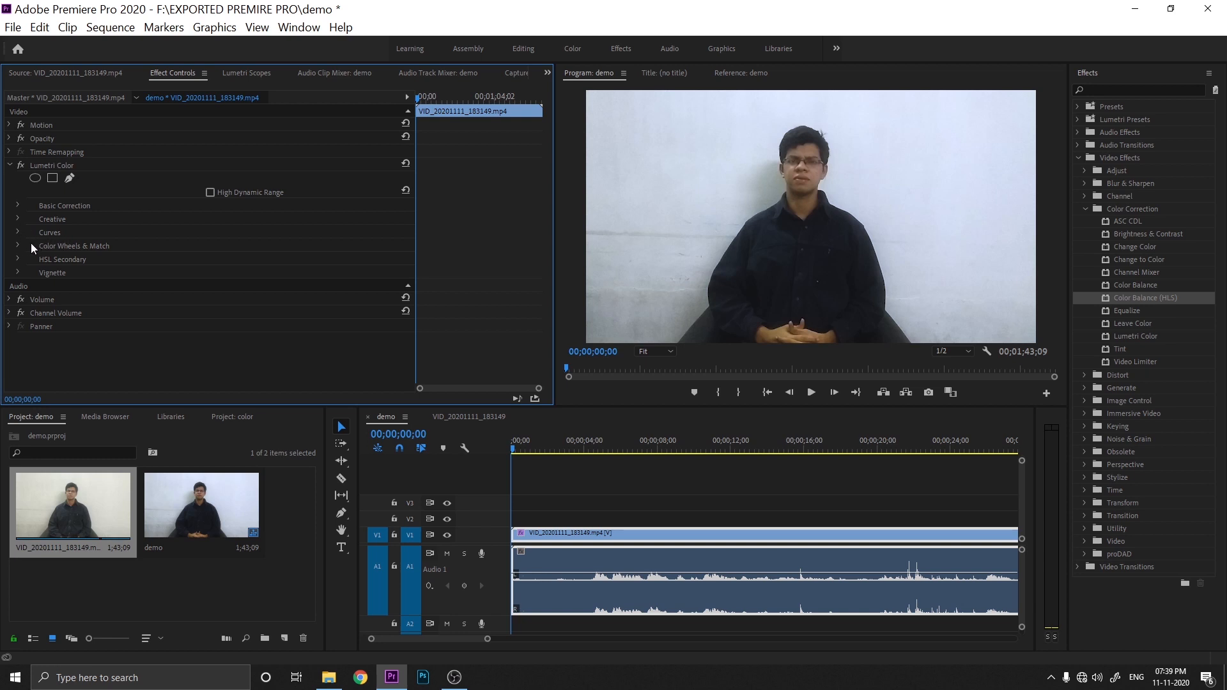
{"action": "left_click", "coordinate": [17, 232]}
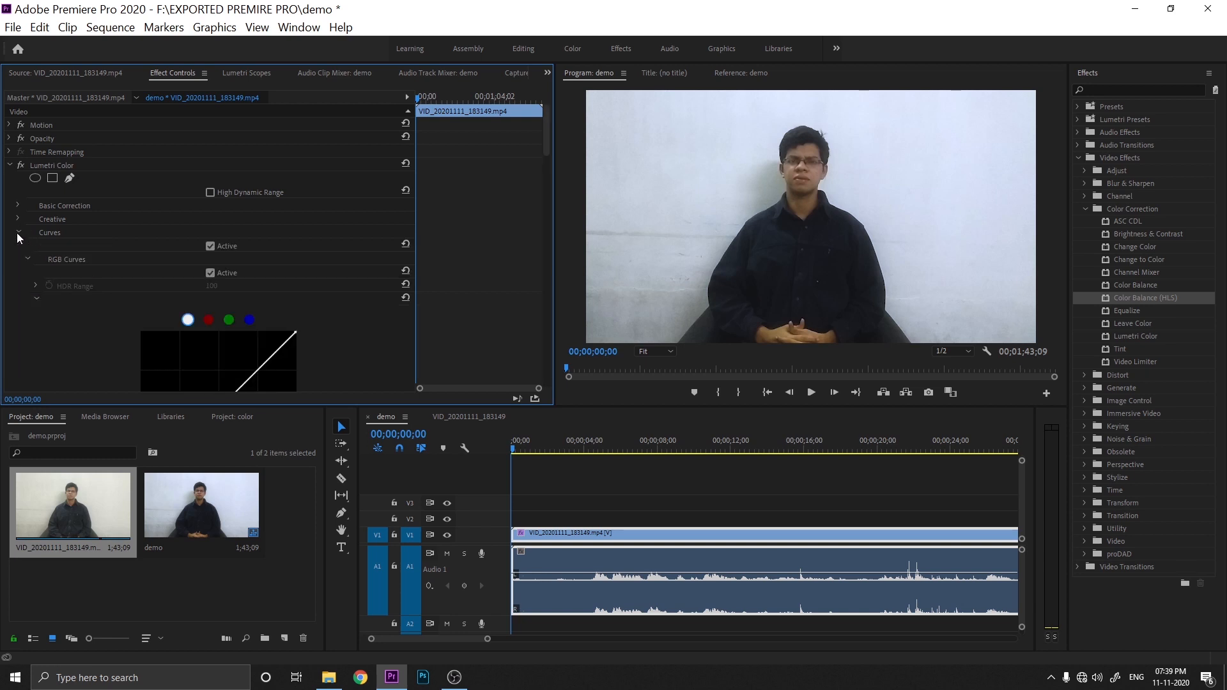
{"action": "scroll", "coordinate": [70, 331], "scroll_direction": "down", "scroll_amount": 3}
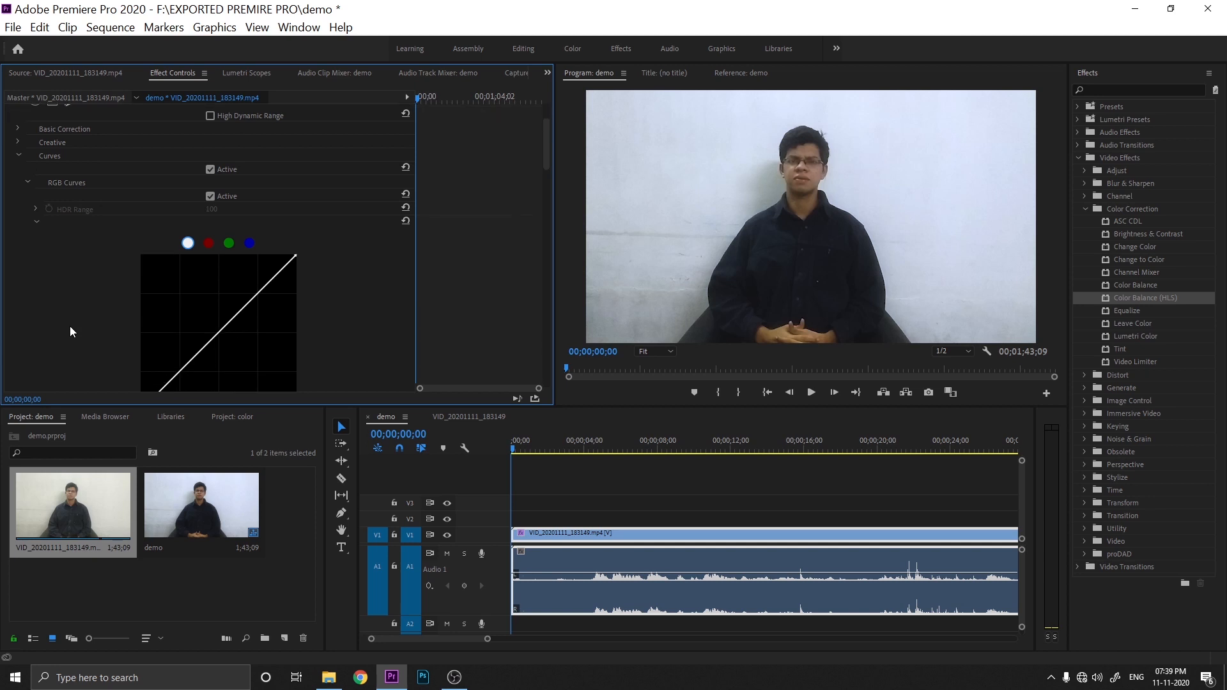
{"action": "scroll", "coordinate": [233, 277], "scroll_direction": "down", "scroll_amount": 3}
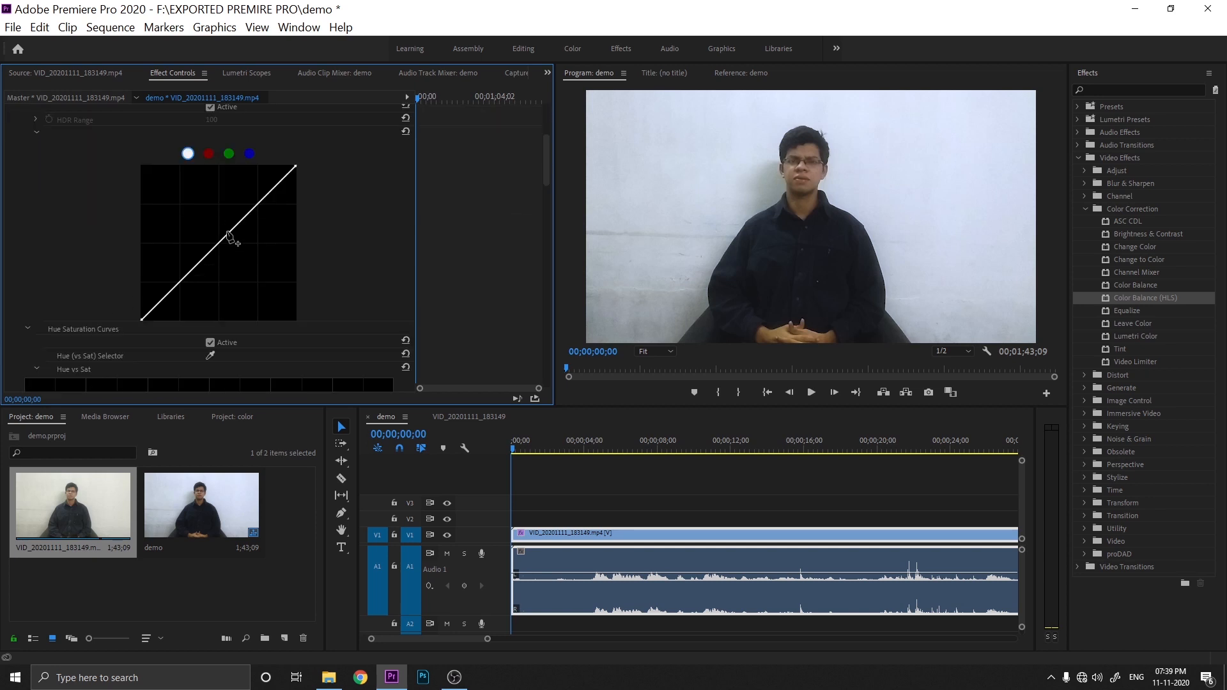
Step: Try lowering the midpoints of the white and blue RGB curves slightly, and reset the curves
{"action": "mouse_move", "coordinate": [227, 235]}
{"action": "left_mouse_down"}
{"action": "mouse_move", "coordinate": [215, 230]}
{"action": "mouse_move", "coordinate": [228, 245]}
{"action": "left_mouse_up"}
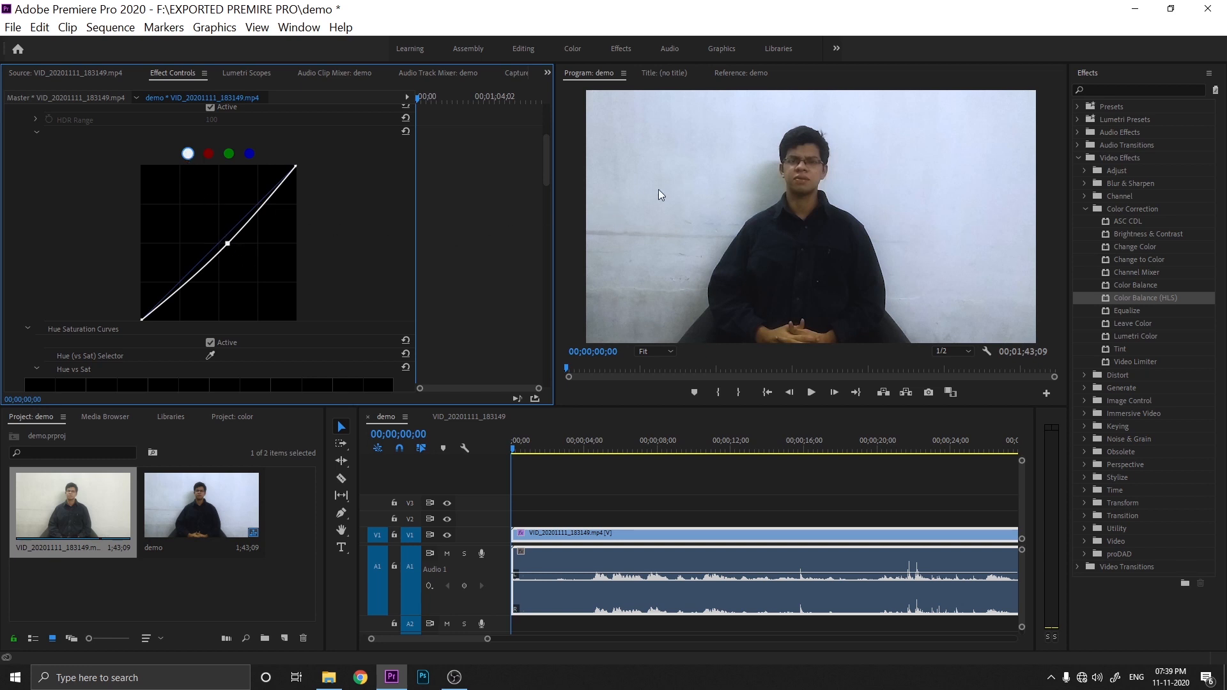
{"action": "left_click", "coordinate": [250, 153]}
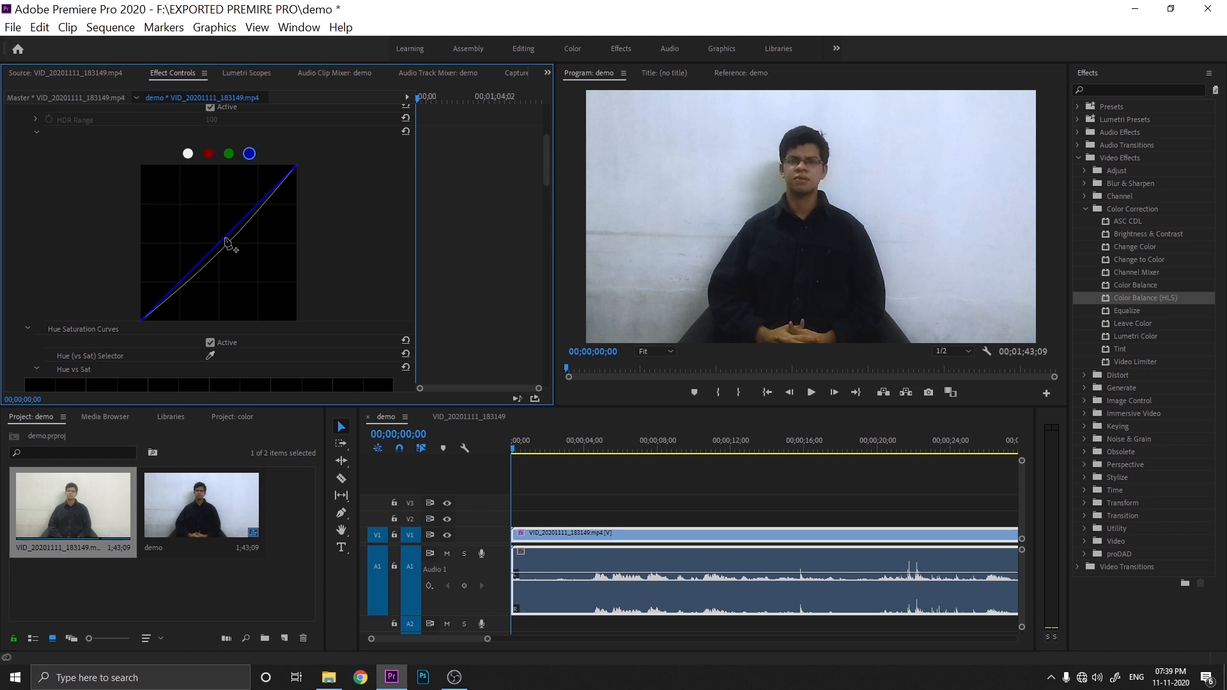
{"action": "mouse_move", "coordinate": [226, 241]}
{"action": "left_mouse_down"}
{"action": "mouse_move", "coordinate": [207, 220]}
{"action": "mouse_move", "coordinate": [231, 247]}
{"action": "left_mouse_up"}
{"action": "scroll", "coordinate": [359, 198], "scroll_direction": "up", "scroll_amount": 1}
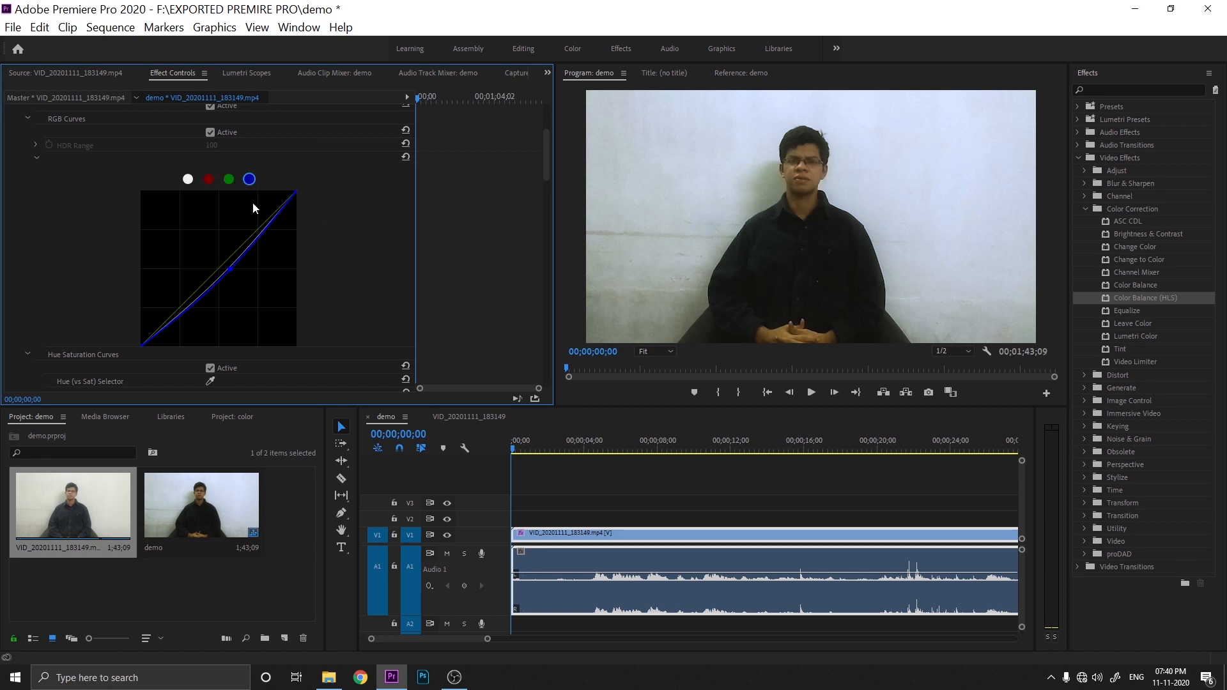
{"action": "left_click", "coordinate": [404, 157]}
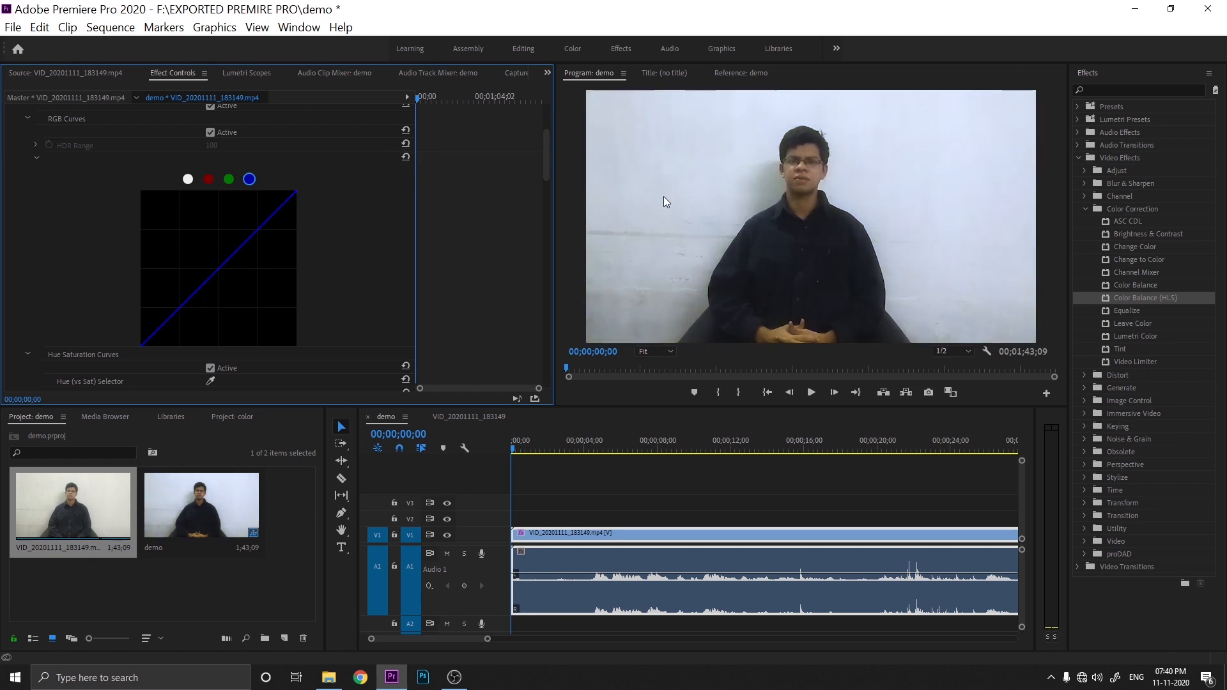
Step: Try shifting the blue range of the Hue vs Hue curve, reset it, and look through the neighbouring hue curves
{"action": "scroll", "coordinate": [327, 258], "scroll_direction": "down", "scroll_amount": 5}
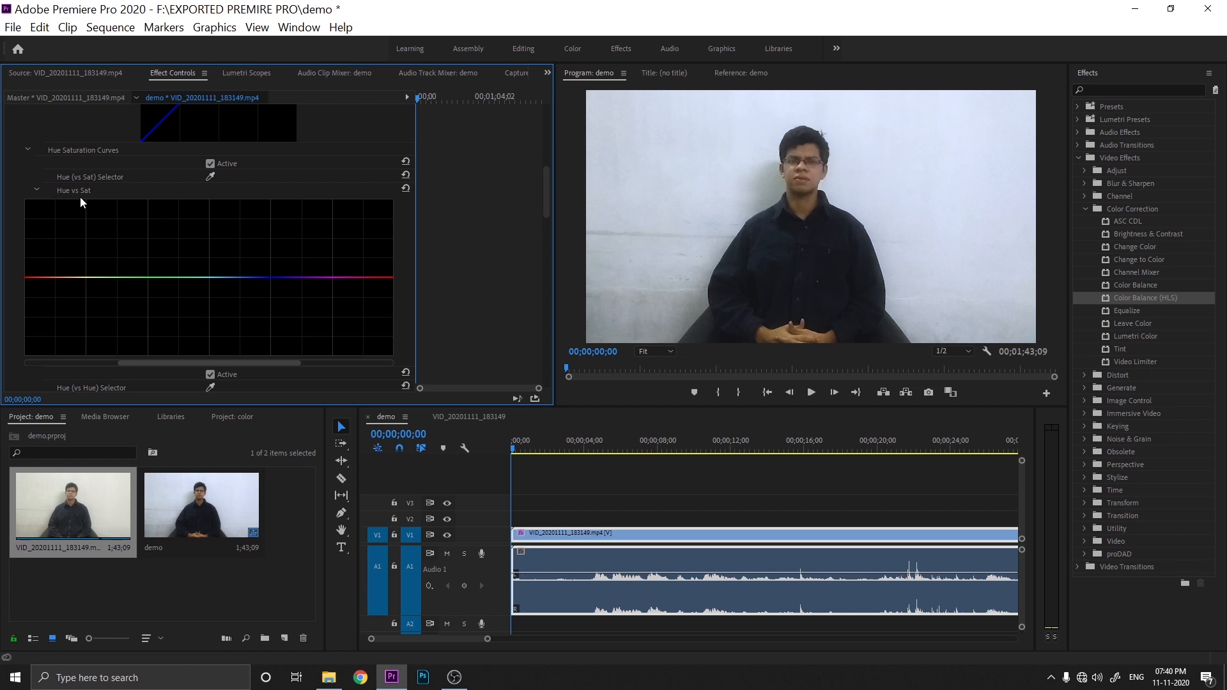
{"action": "scroll", "coordinate": [149, 223], "scroll_direction": "down", "scroll_amount": 2}
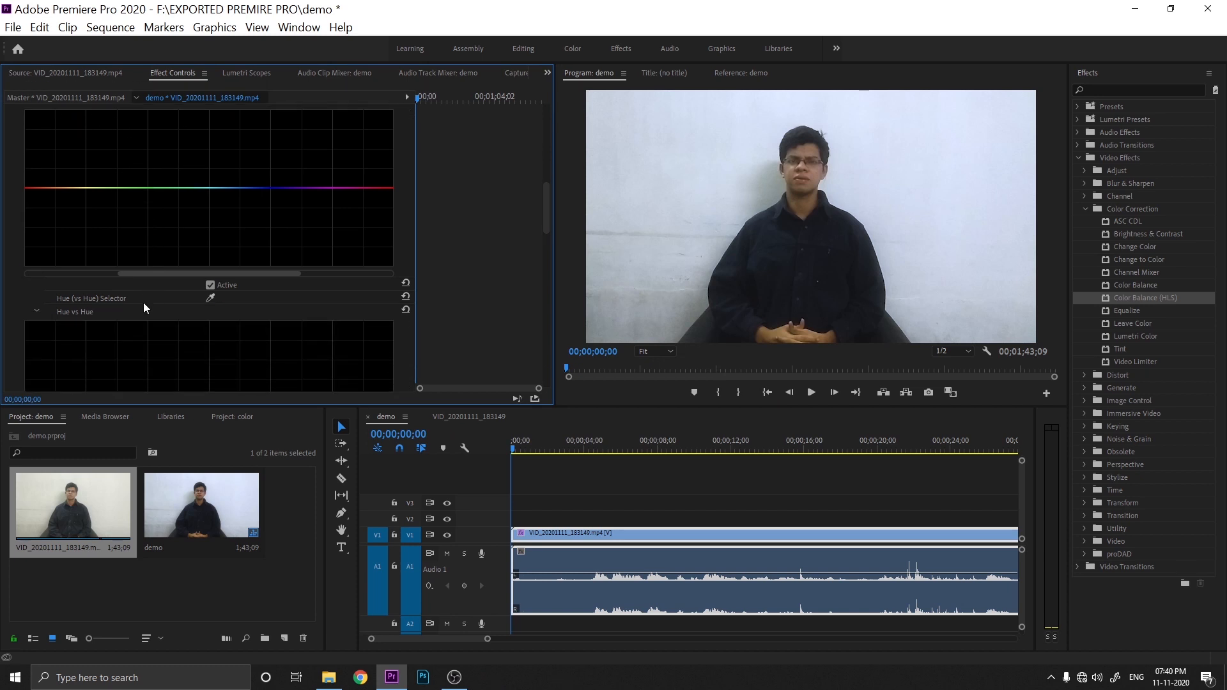
{"action": "scroll", "coordinate": [138, 309], "scroll_direction": "down", "scroll_amount": 2}
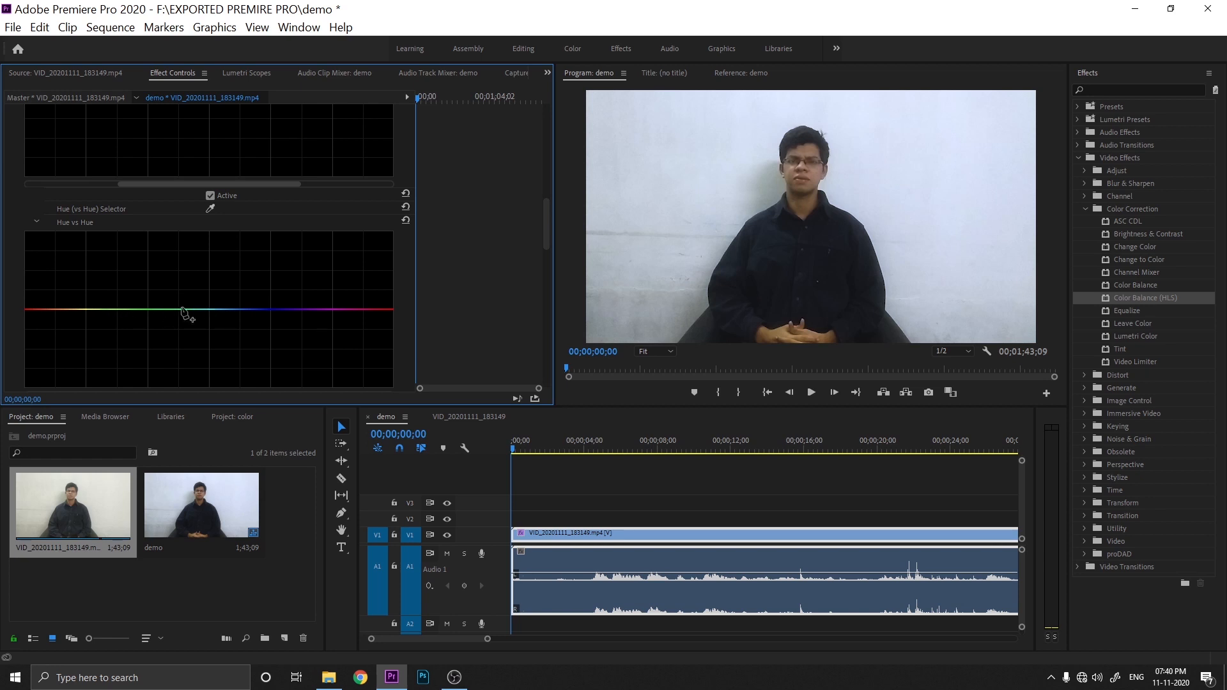
{"action": "left_click", "coordinate": [273, 310]}
{"action": "left_click_drag", "start_coordinate": [273, 311], "coordinate": [299, 328]}
{"action": "left_click", "coordinate": [403, 221]}
{"action": "scroll", "coordinate": [214, 291], "scroll_direction": "down", "scroll_amount": 4}
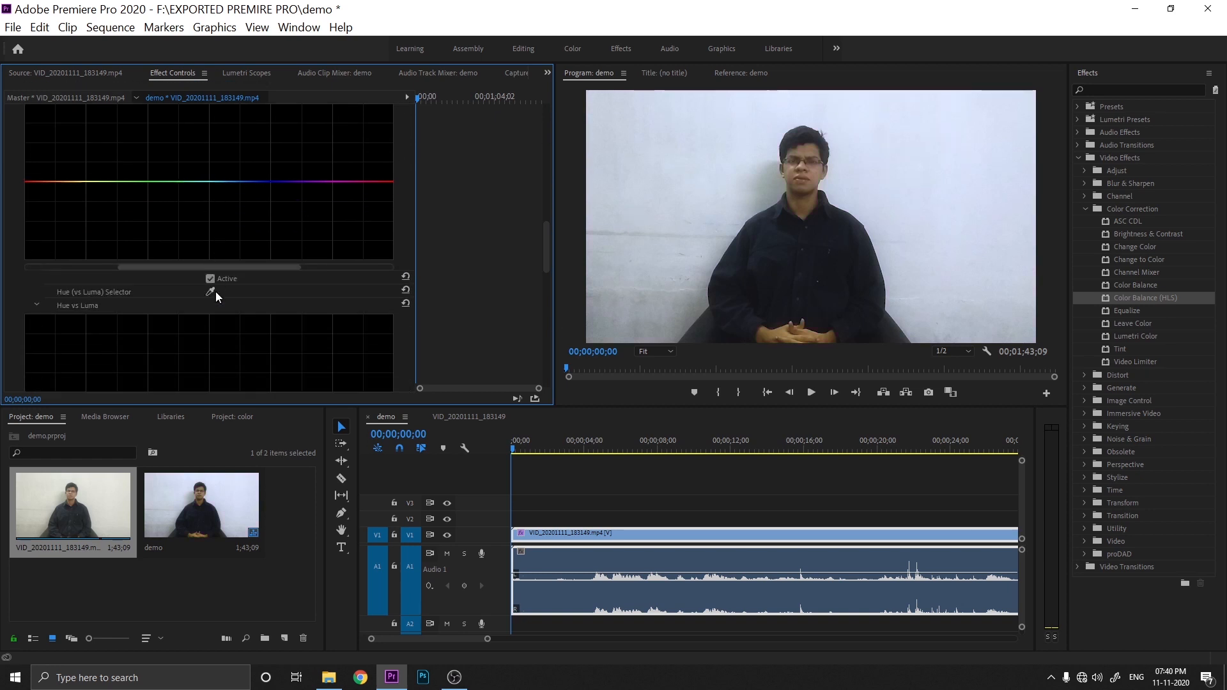
{"action": "scroll", "coordinate": [216, 292], "scroll_direction": "down", "scroll_amount": 1}
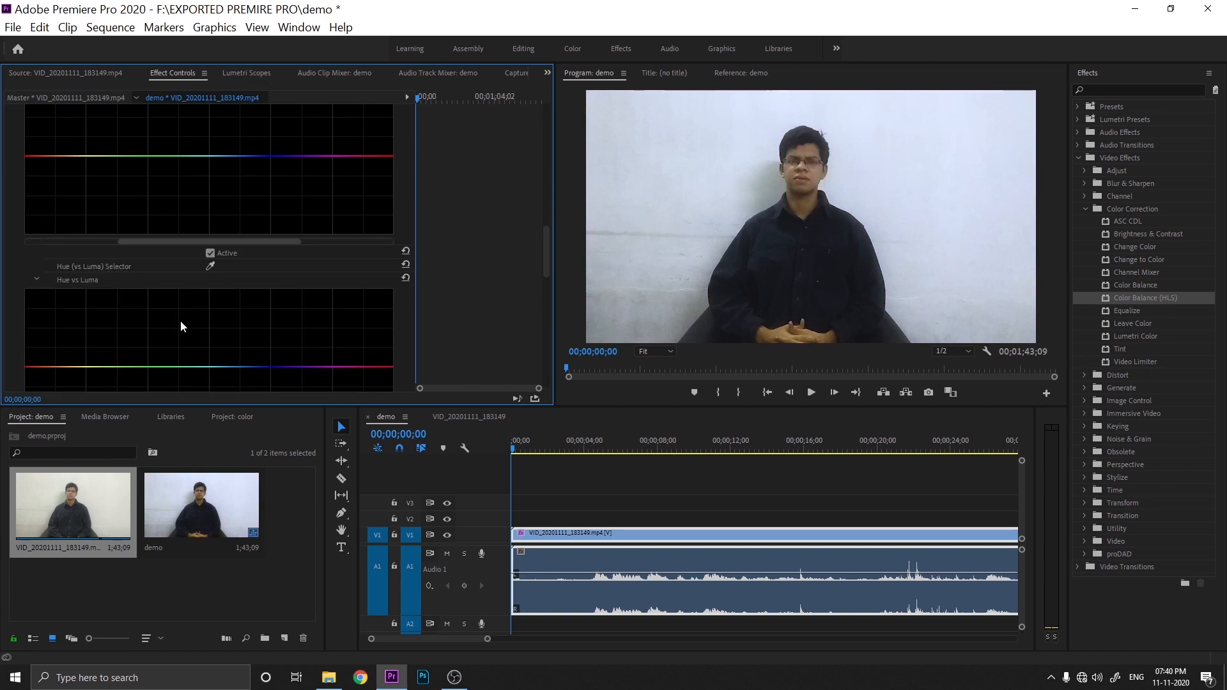
{"action": "scroll", "coordinate": [180, 320], "scroll_direction": "up", "scroll_amount": 6}
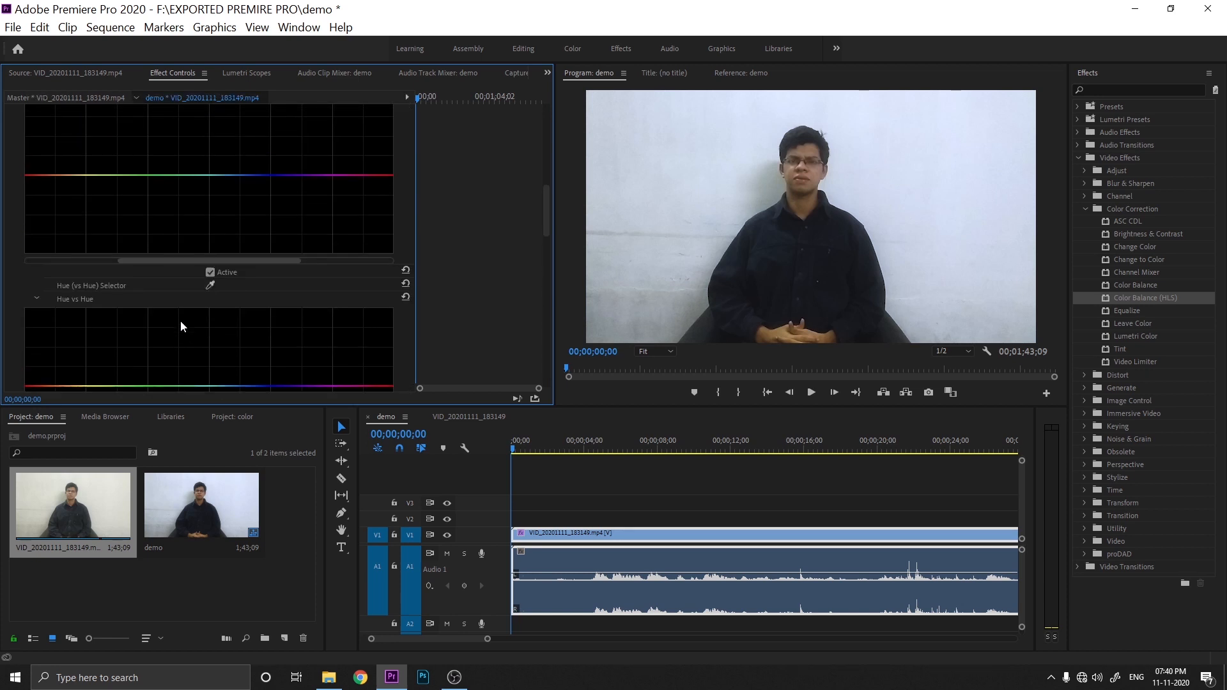
Step: Collapse the Curves section of the Lumetri Color effect
{"action": "scroll", "coordinate": [180, 322], "scroll_direction": "up", "scroll_amount": 7}
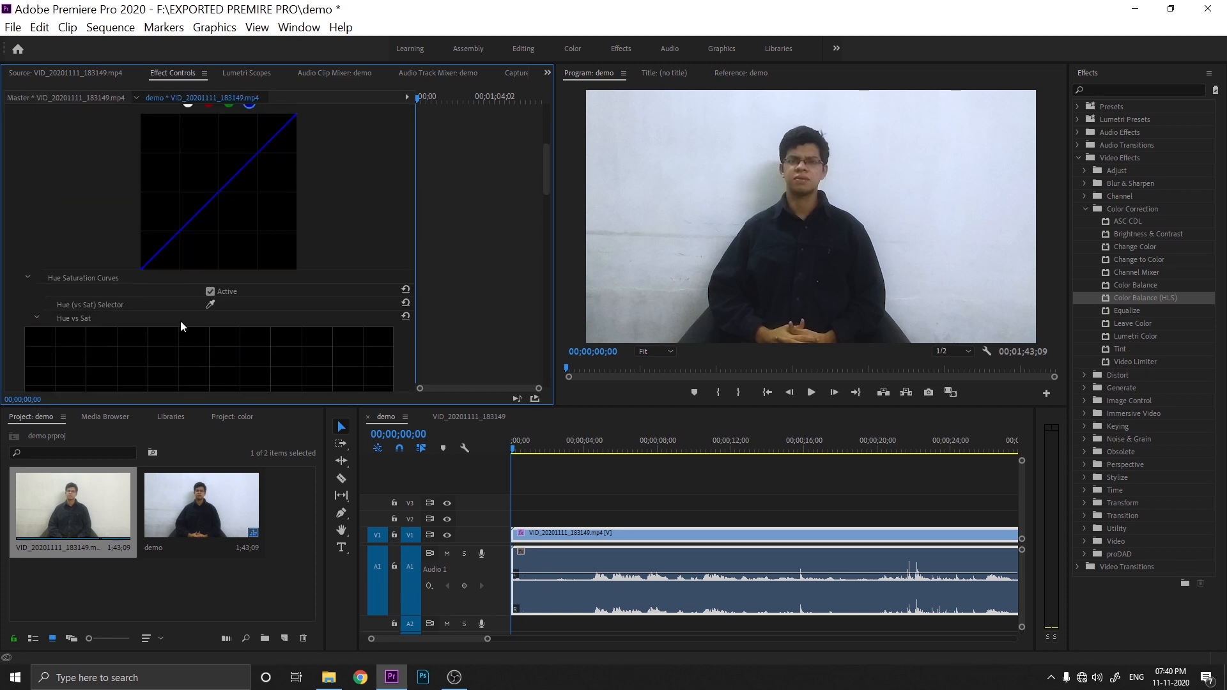
{"action": "scroll", "coordinate": [181, 321], "scroll_direction": "up", "scroll_amount": 4}
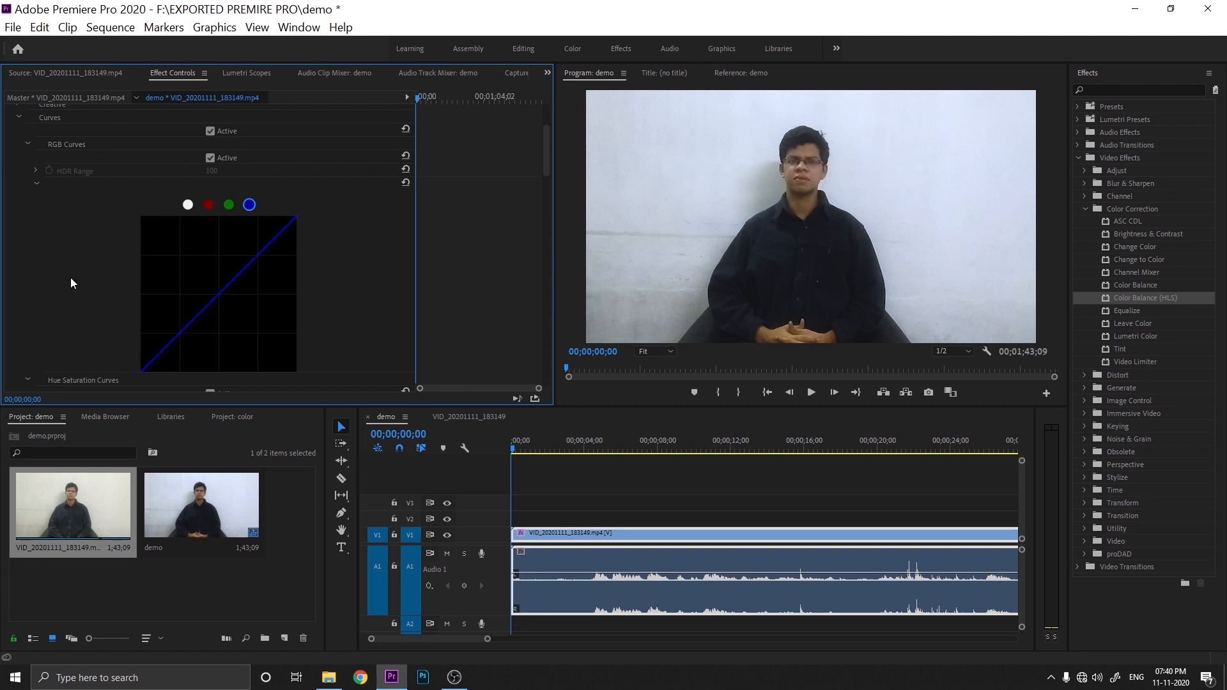
{"action": "scroll", "coordinate": [36, 215], "scroll_direction": "up", "scroll_amount": 2}
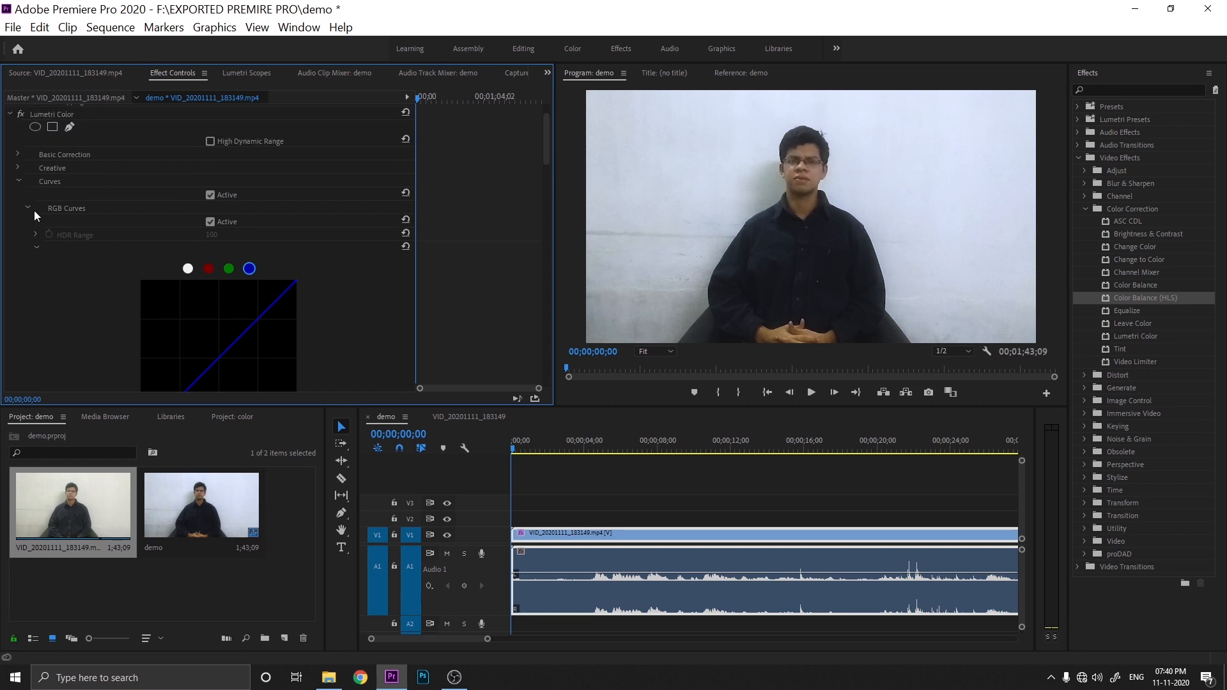
{"action": "left_click", "coordinate": [18, 181]}
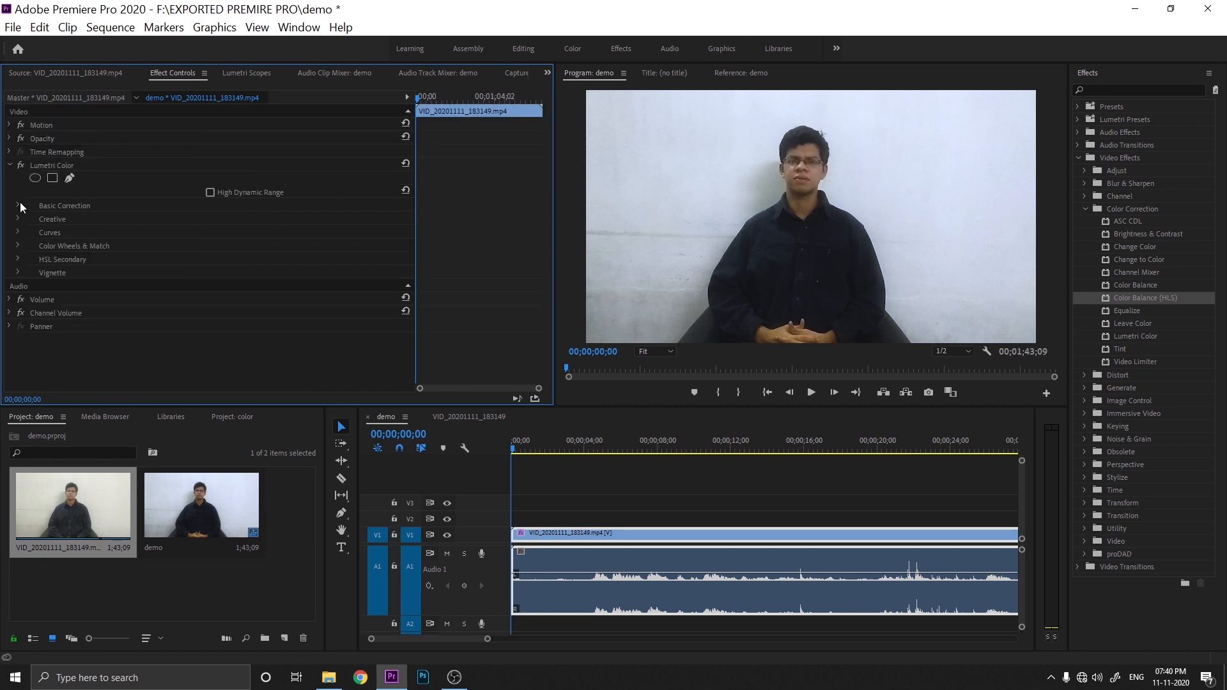
Step: Set the HSL Secondary key to the blue color preset, and collapse the HSL Secondary section
{"action": "left_click", "coordinate": [17, 260]}
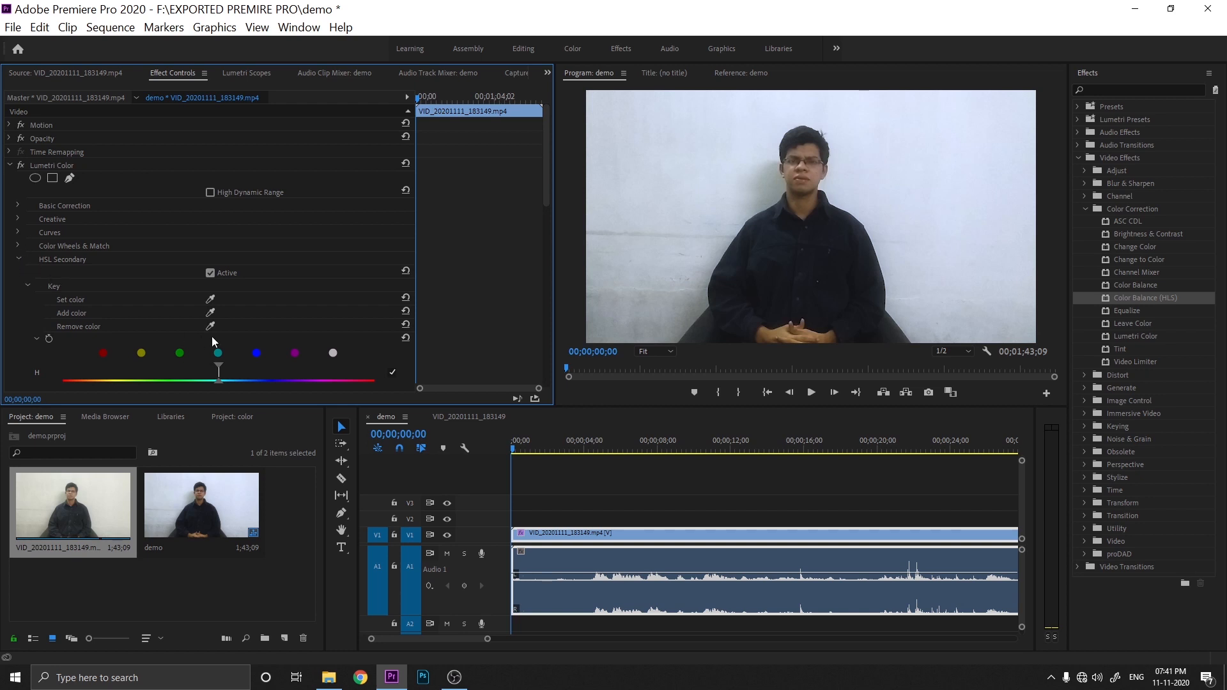
{"action": "scroll", "coordinate": [343, 313], "scroll_direction": "down", "scroll_amount": 3}
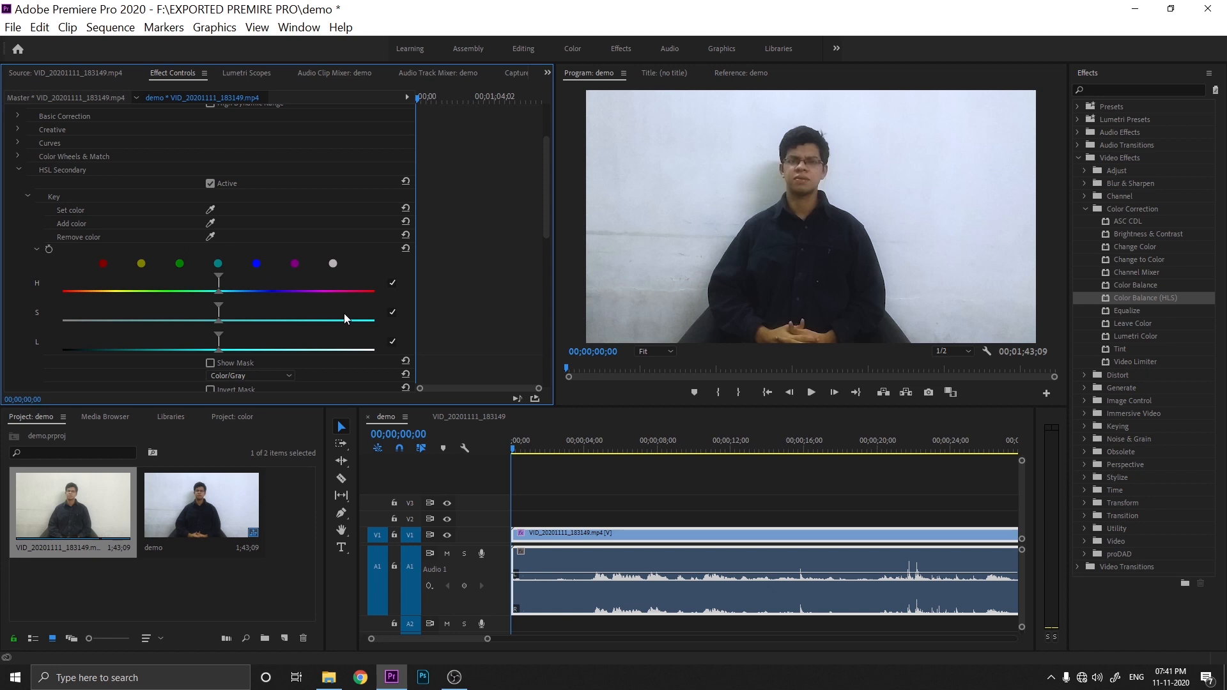
{"action": "left_click", "coordinate": [262, 269]}
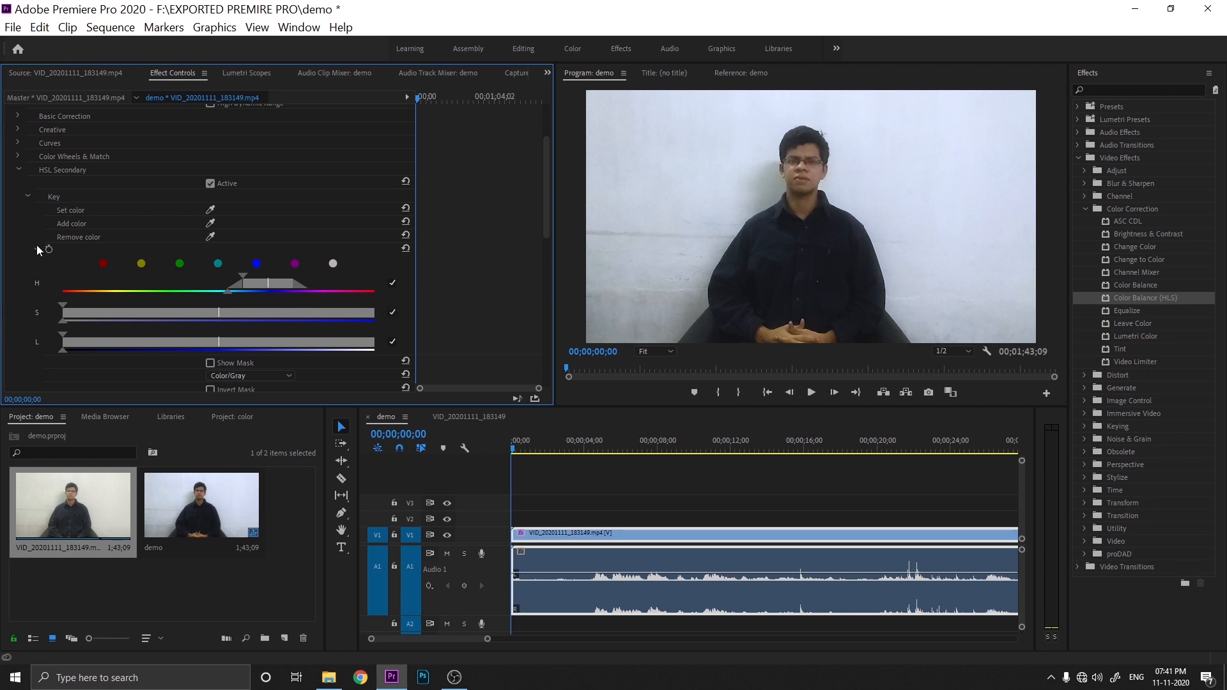
{"action": "left_click", "coordinate": [18, 170]}
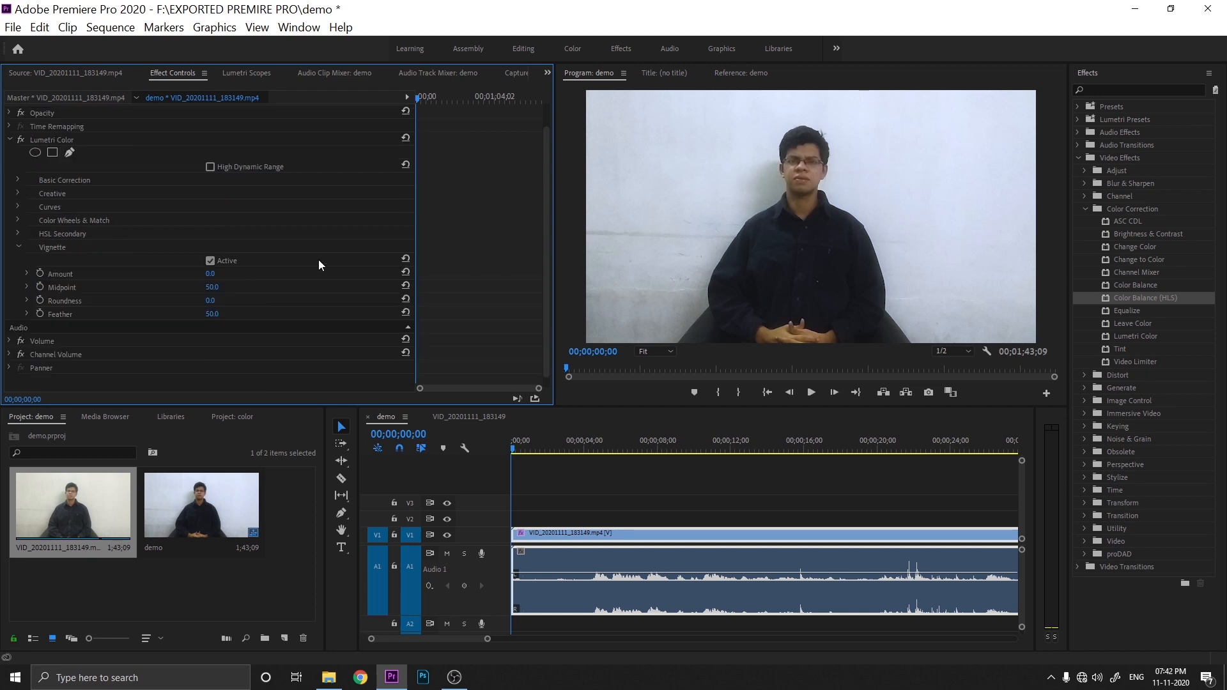